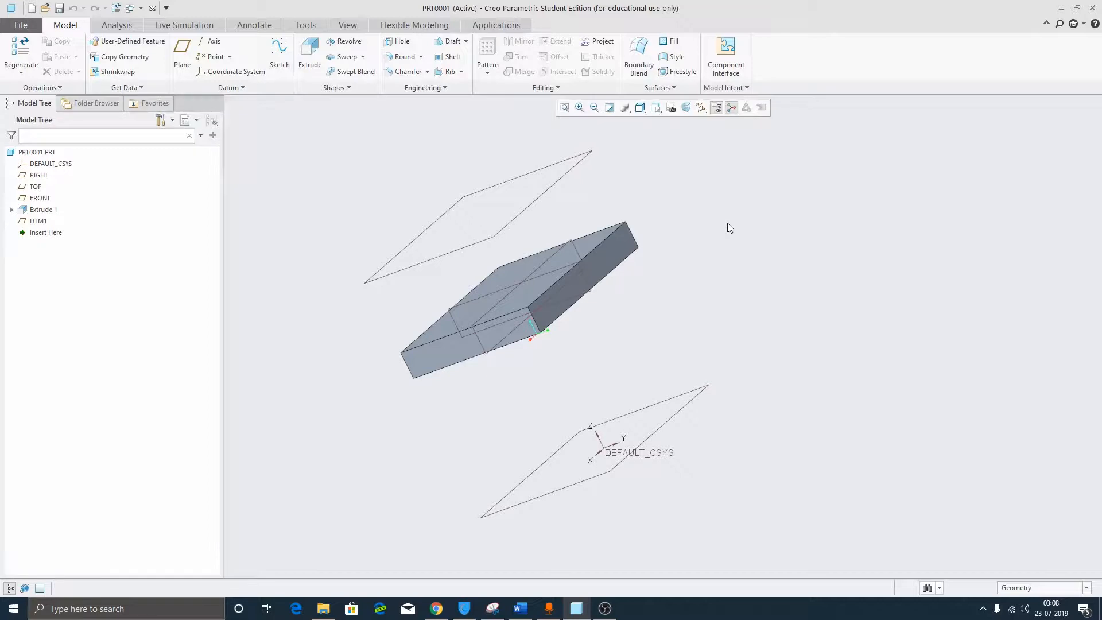
# Start a new extrude sketched on the FRONT datum plane.
pyautogui.moveTo(728, 224); pyautogui.dragTo(727, 275, button='middle')
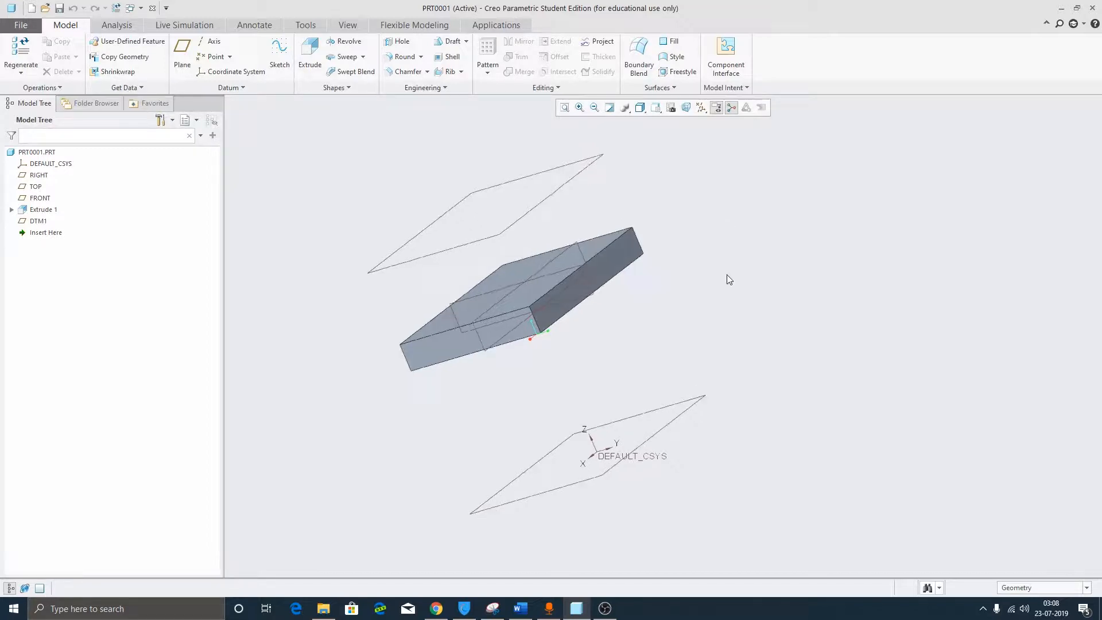
pyautogui.click(693, 401)
pyautogui.press('s')
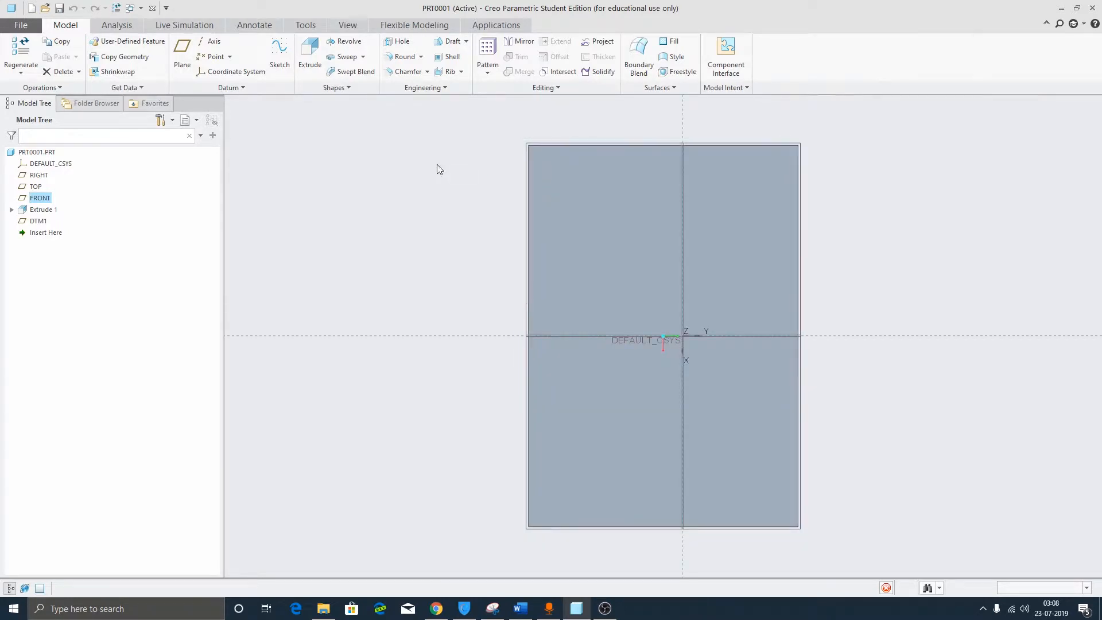
# Sketch a small rectangle and accept it, previewing the bar at depth 123.81.
pyautogui.click(284, 60)
pyautogui.click(655, 202)
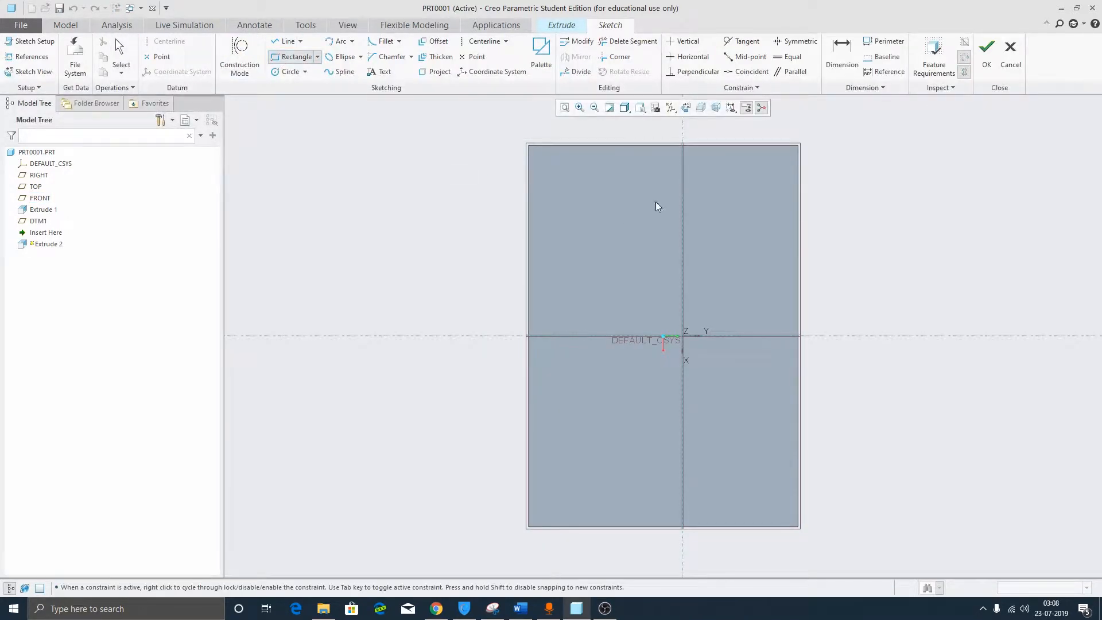
pyautogui.click(701, 232)
pyautogui.middleClick(939, 160)
pyautogui.moveTo(940, 160)
pyautogui.mouseDown(button='middle')
pyautogui.moveTo(873, 219)
pyautogui.moveTo(878, 273)
pyautogui.mouseUp(button='middle')
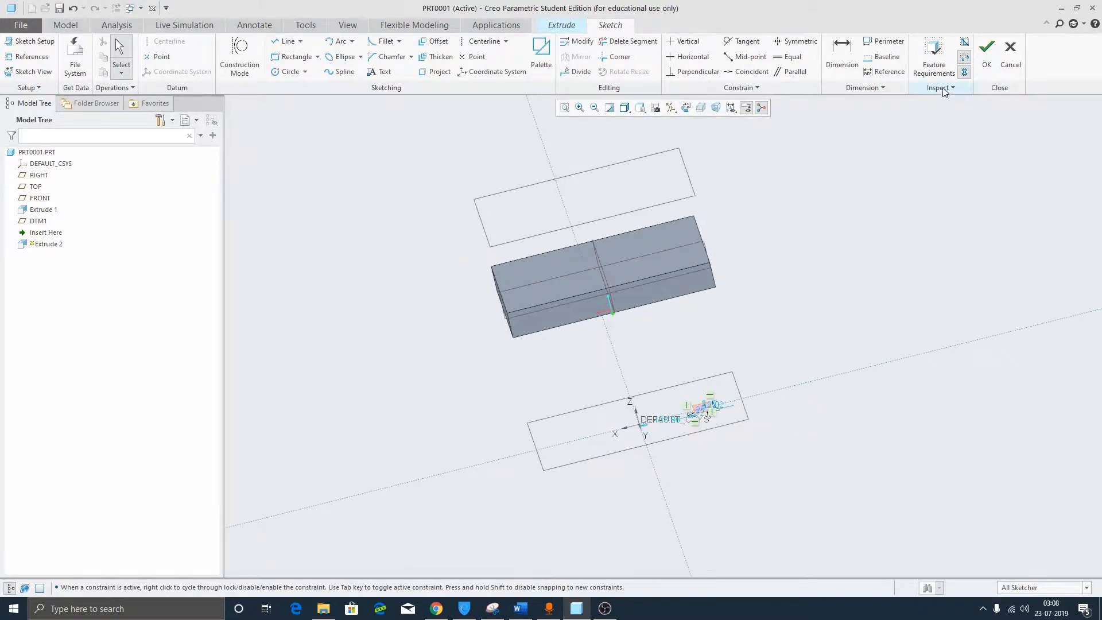
pyautogui.click(984, 55)
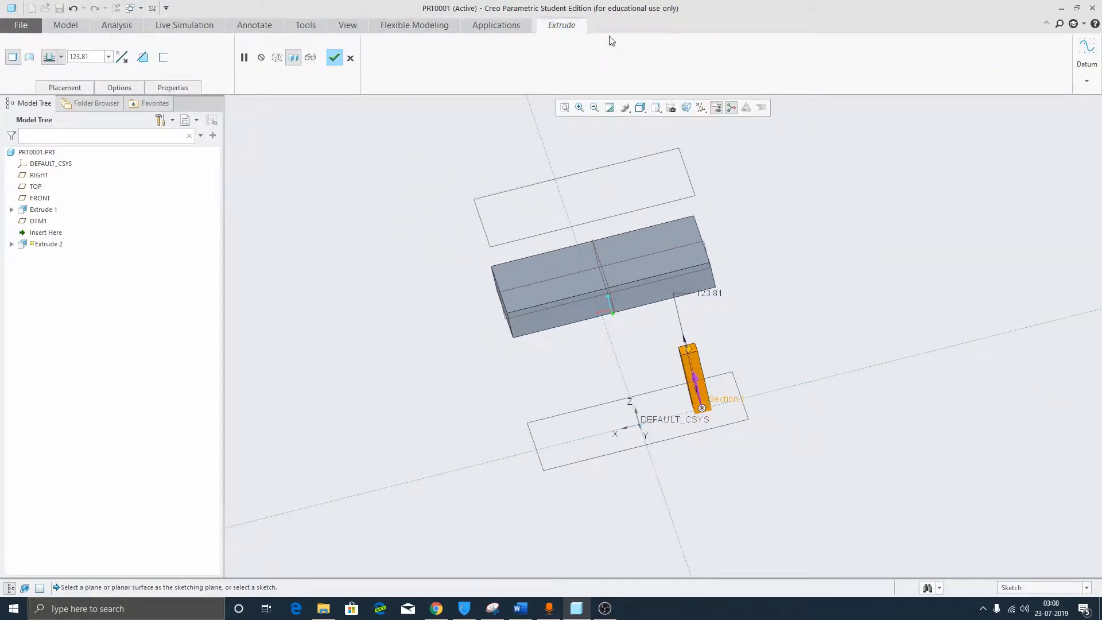
# Set the bar's depth to Up to Next, flip its direction, and complete Extrude 2.
pyautogui.click(62, 58)
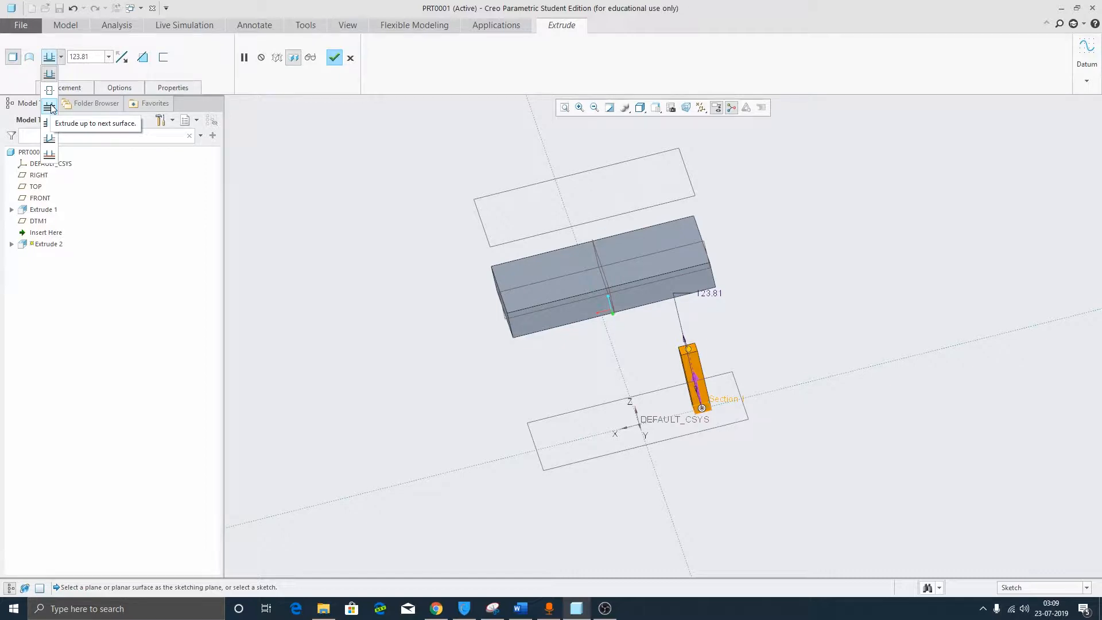
pyautogui.click(50, 107)
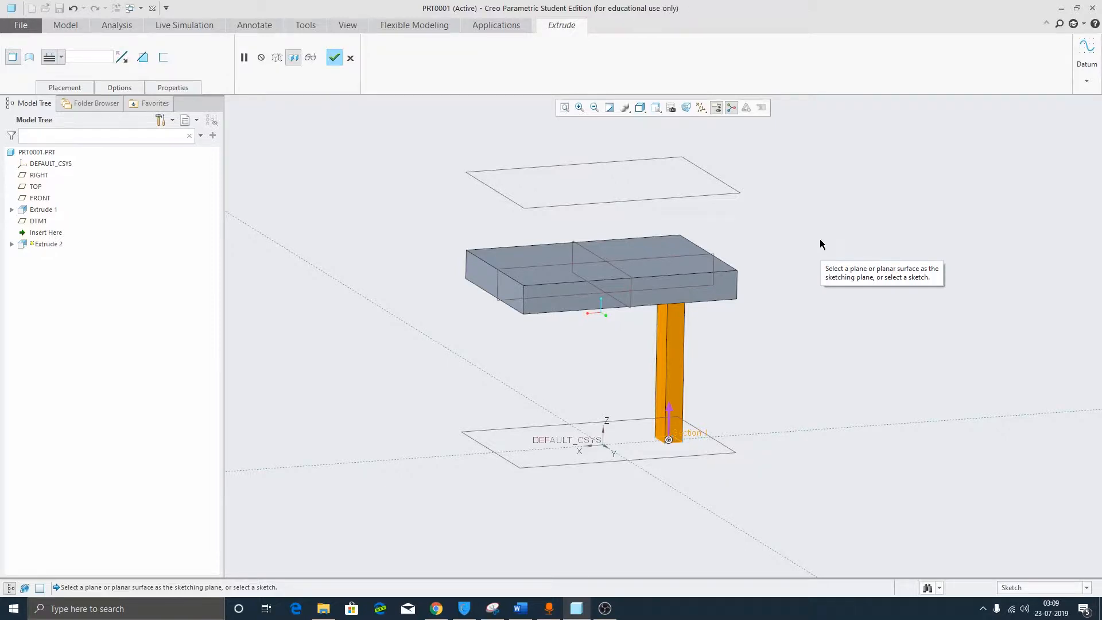
pyautogui.moveTo(820, 239); pyautogui.dragTo(820, 240, button='middle')
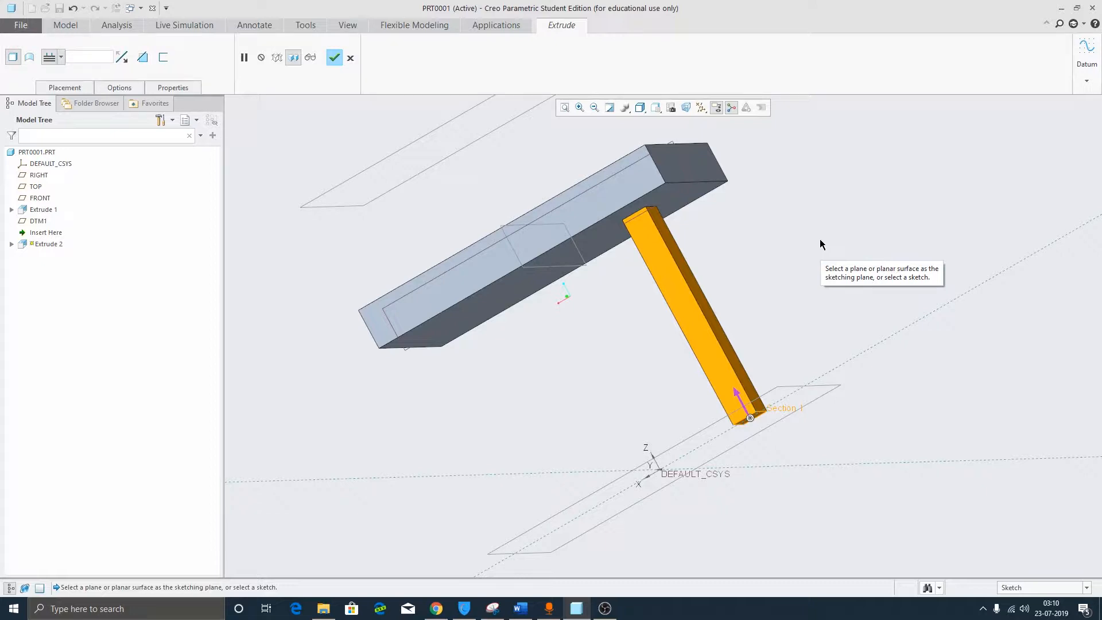
pyautogui.moveTo(745, 401); pyautogui.dragTo(665, 199, button='middle')
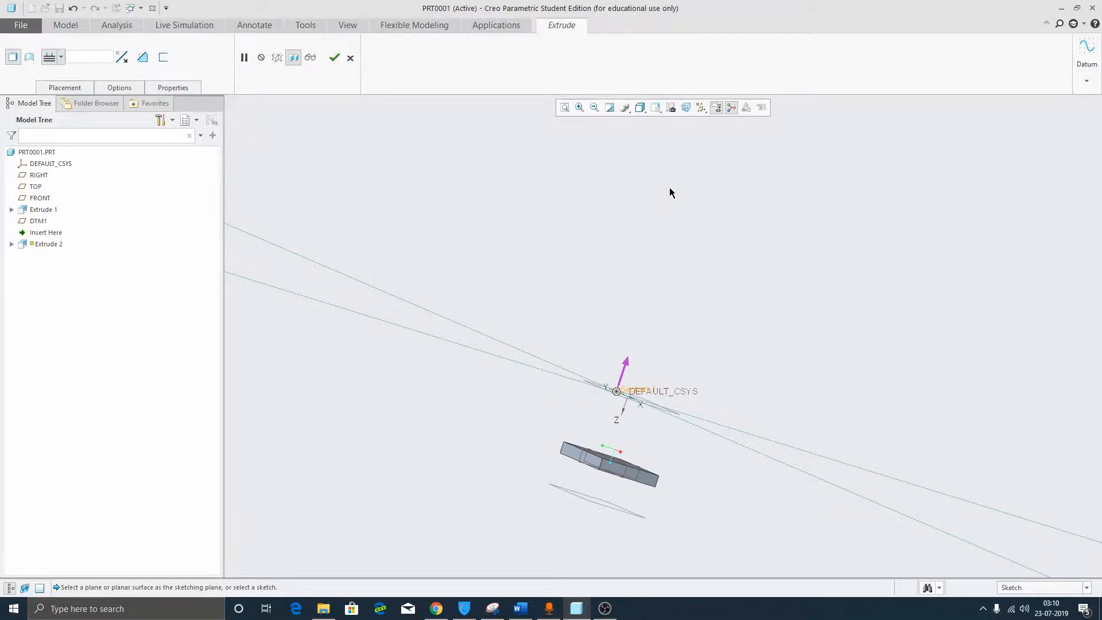
pyautogui.click(628, 363)
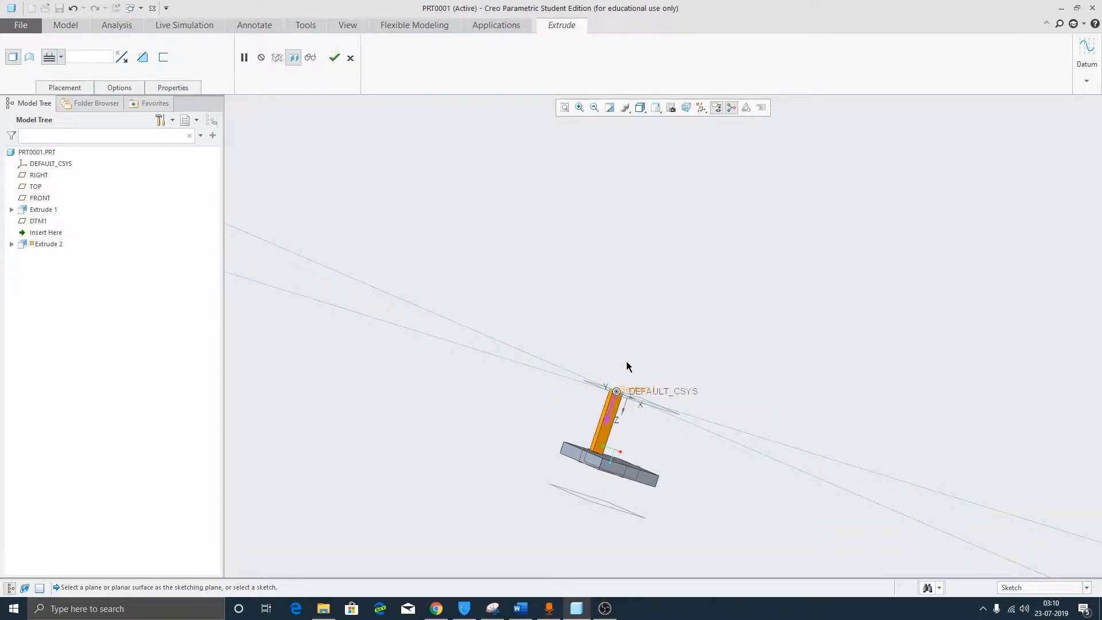
pyautogui.click(62, 90)
pyautogui.click(65, 86)
pyautogui.click(62, 61)
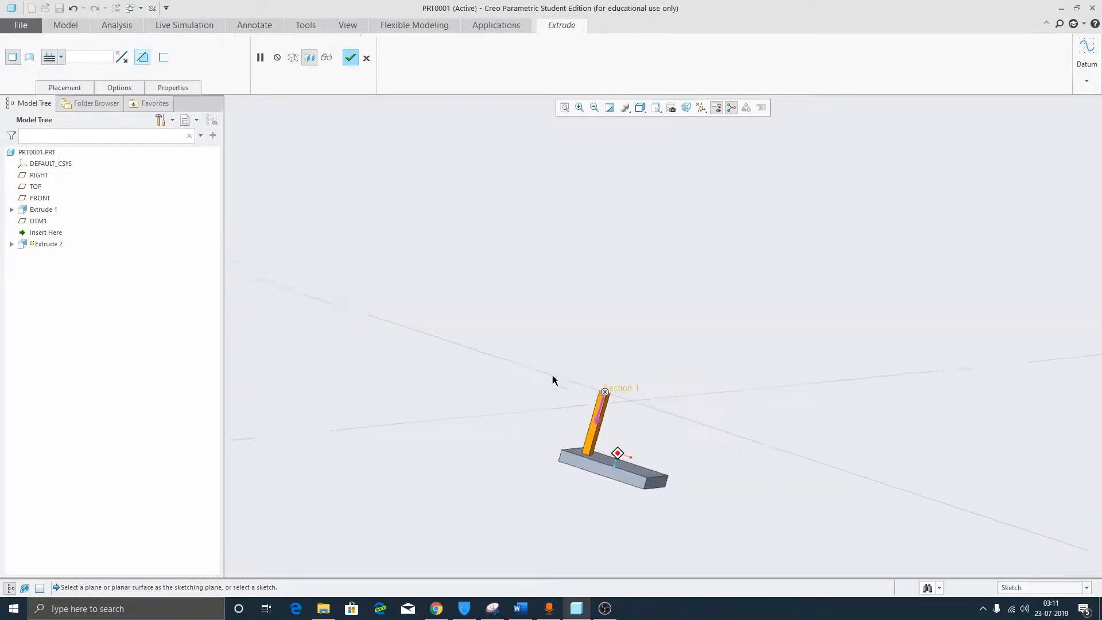
pyautogui.scroll(-5, 657, 468)
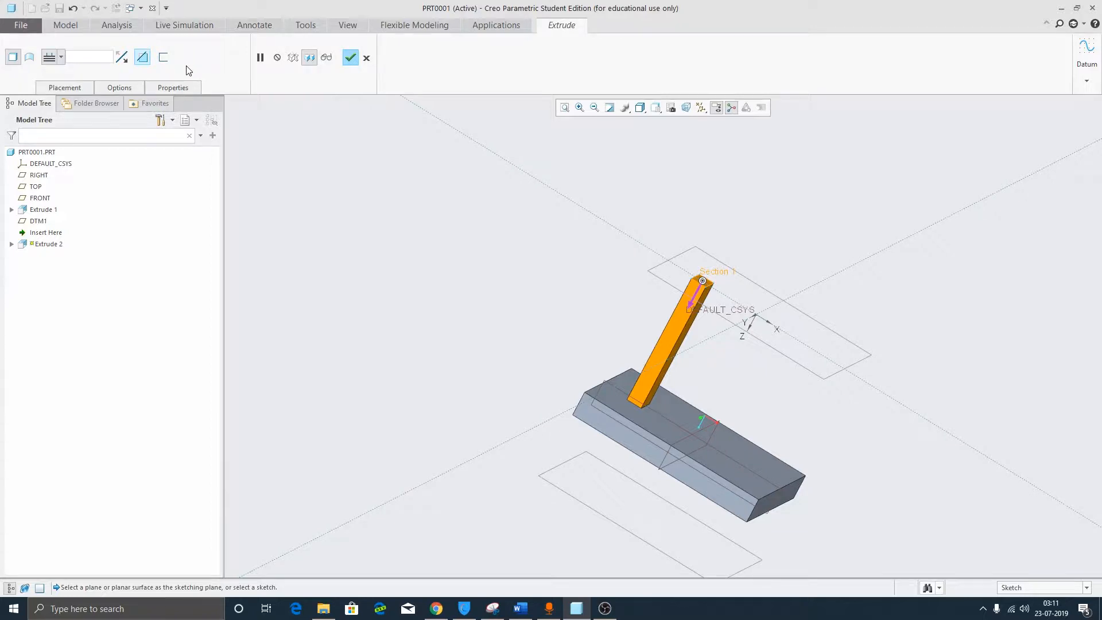
pyautogui.click(350, 57)
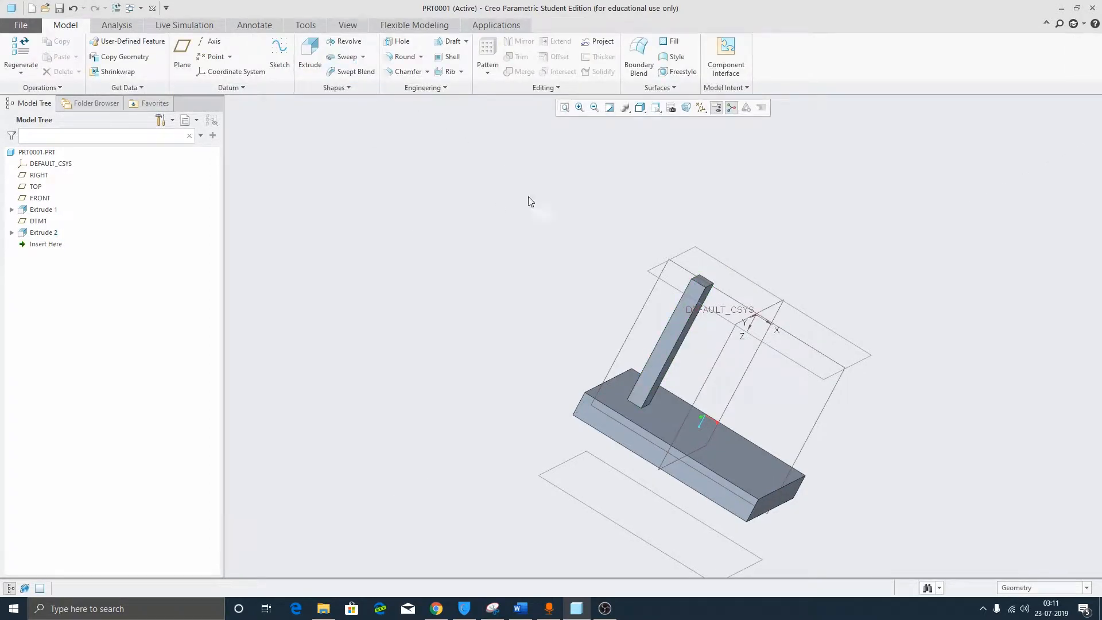
pyautogui.click(310, 55)
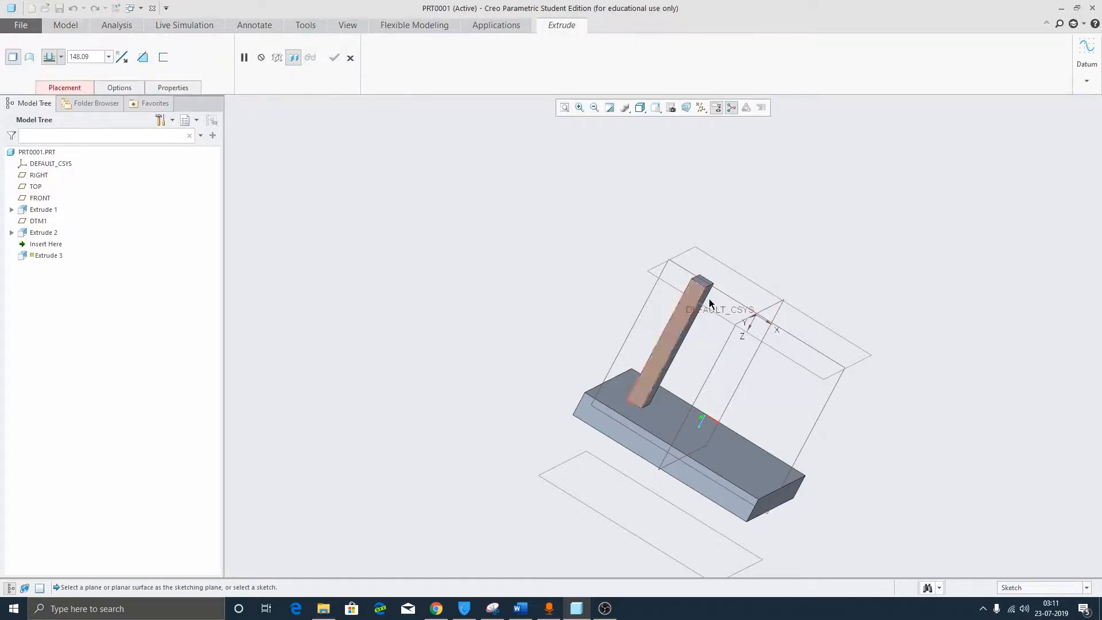
pyautogui.click(804, 367)
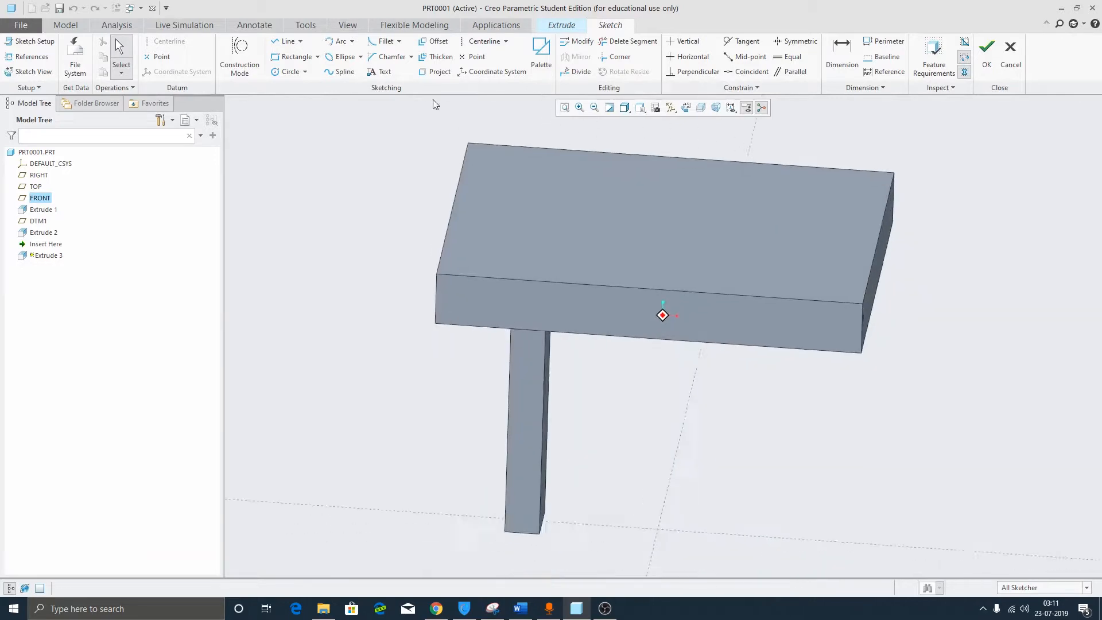
pyautogui.press('r')
pyautogui.click(651, 407)
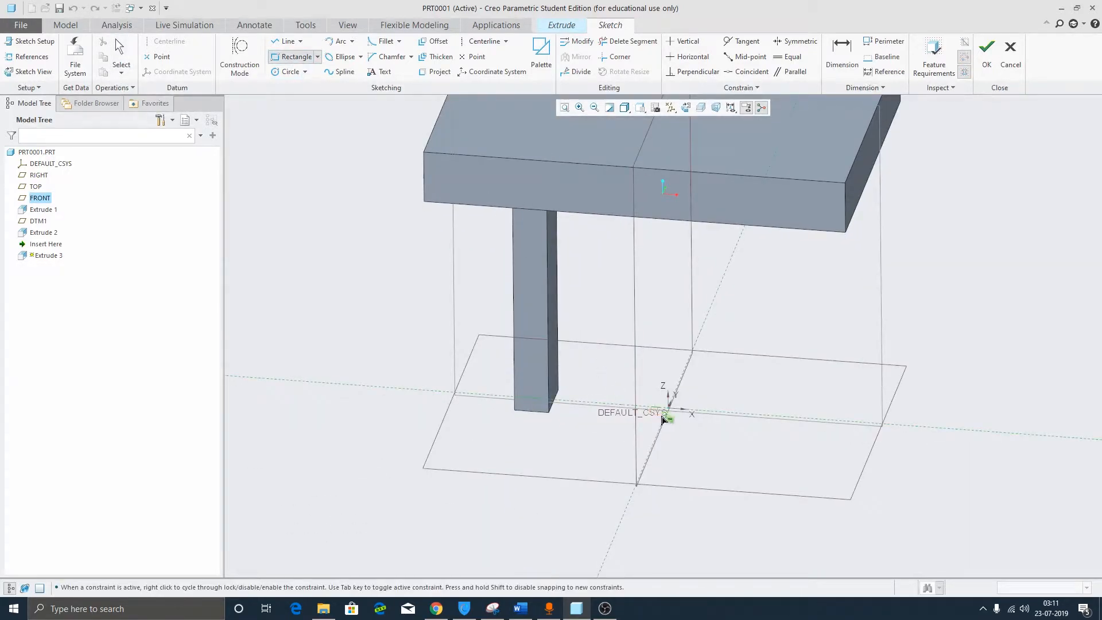
pyautogui.click(661, 428)
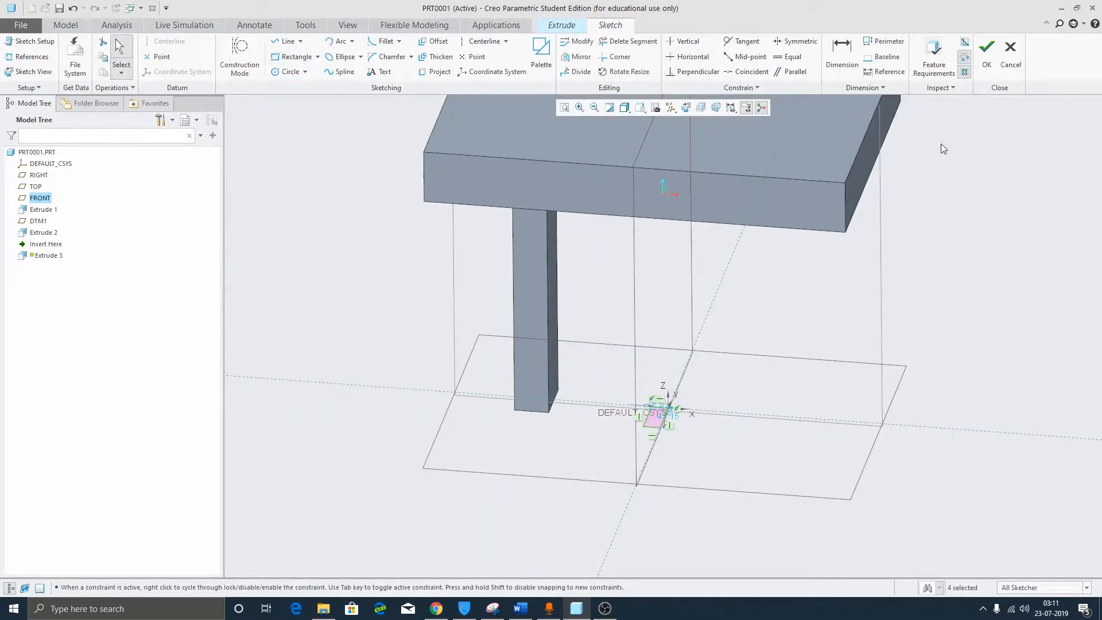
pyautogui.click(987, 55)
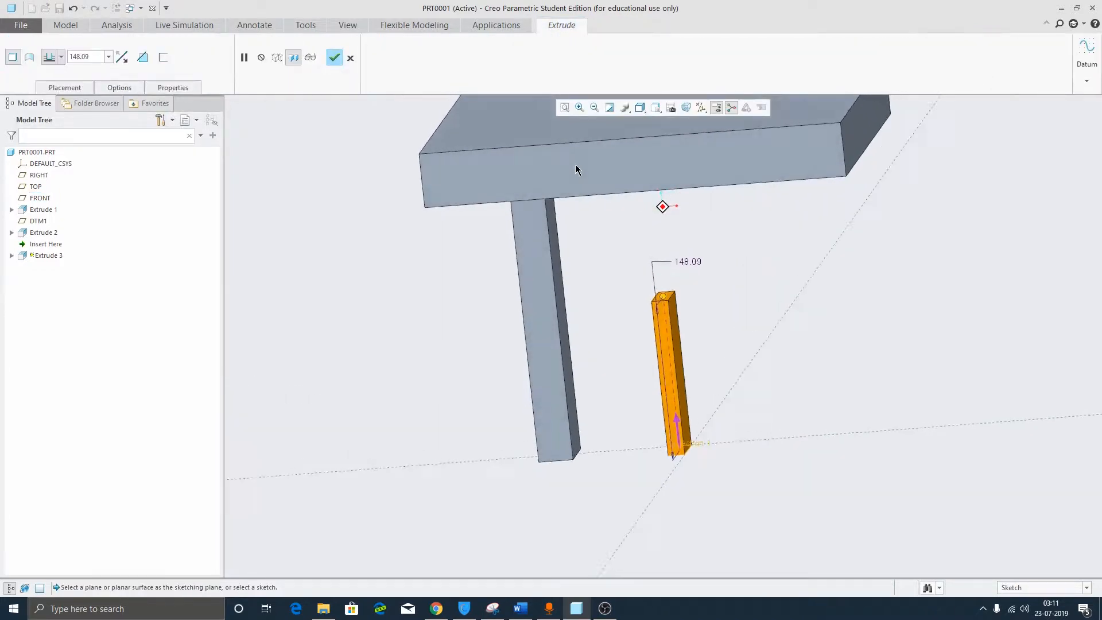
pyautogui.click(61, 58)
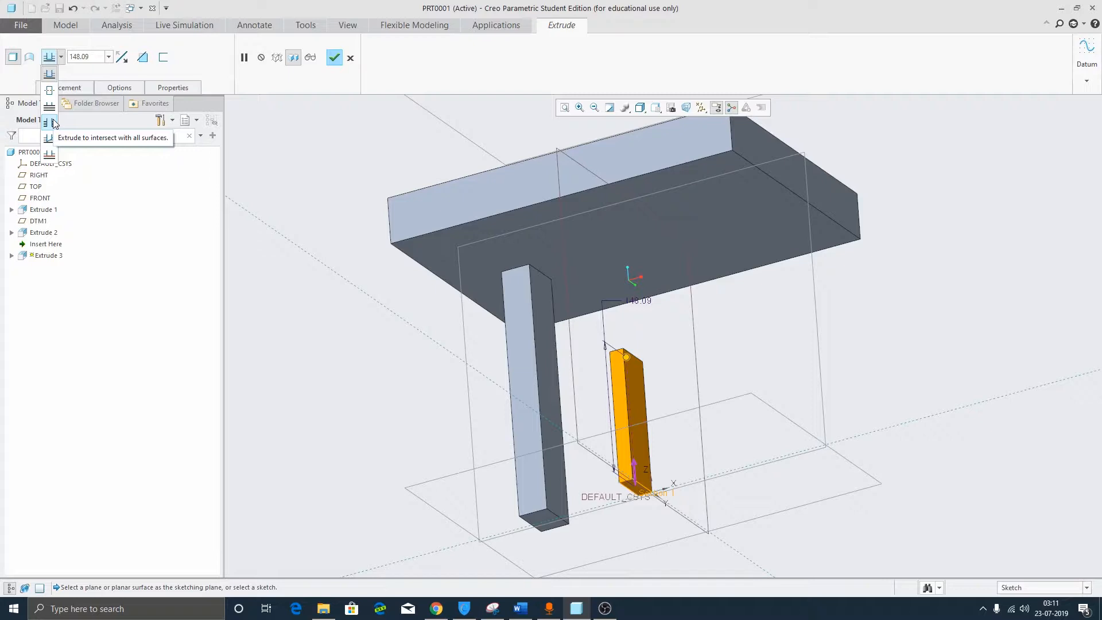
pyautogui.click(356, 58)
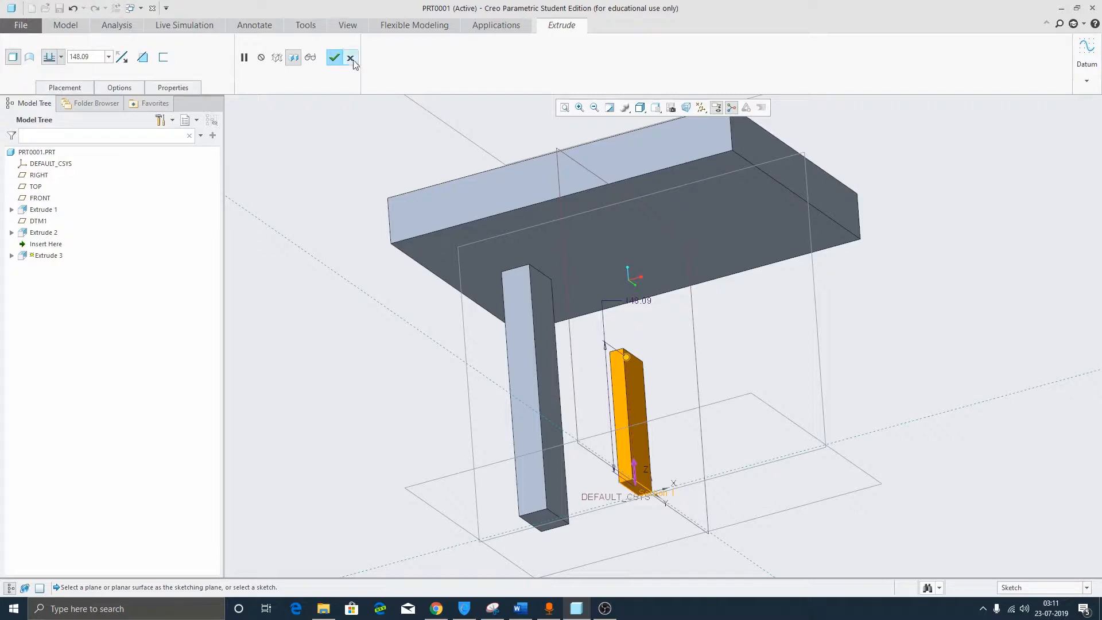
pyautogui.click(350, 58)
pyautogui.click(561, 322)
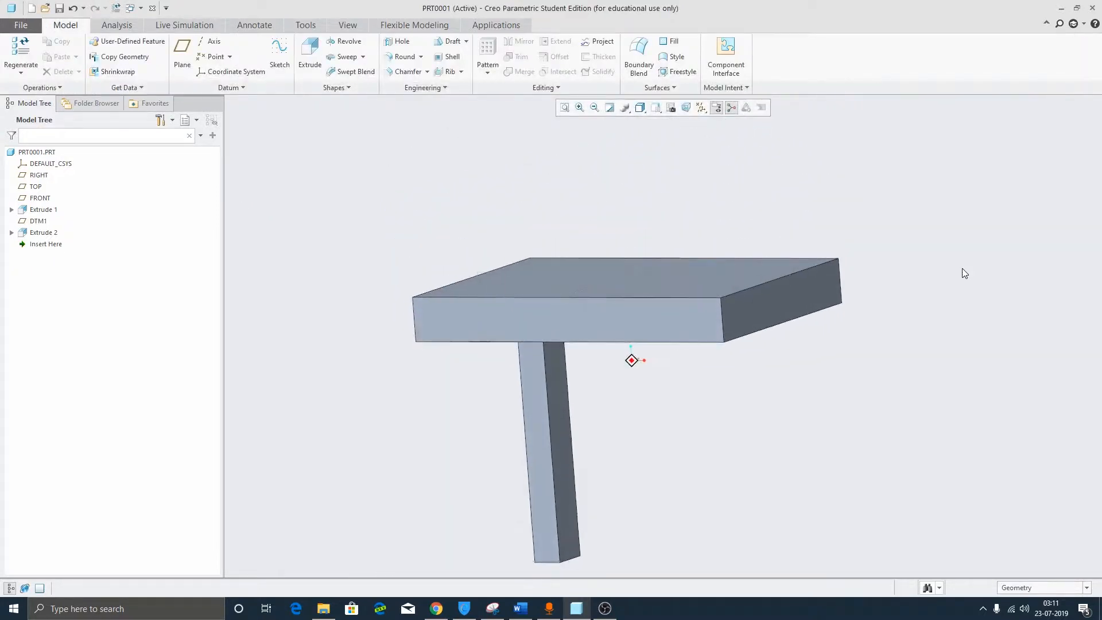
# Extrude a rectangle sketched on DTM1 inside the plate outline to depth 148.09 as Extrude 3.
pyautogui.moveTo(751, 252); pyautogui.dragTo(703, 284, button='middle')
pyautogui.scroll(1, 726, 298)
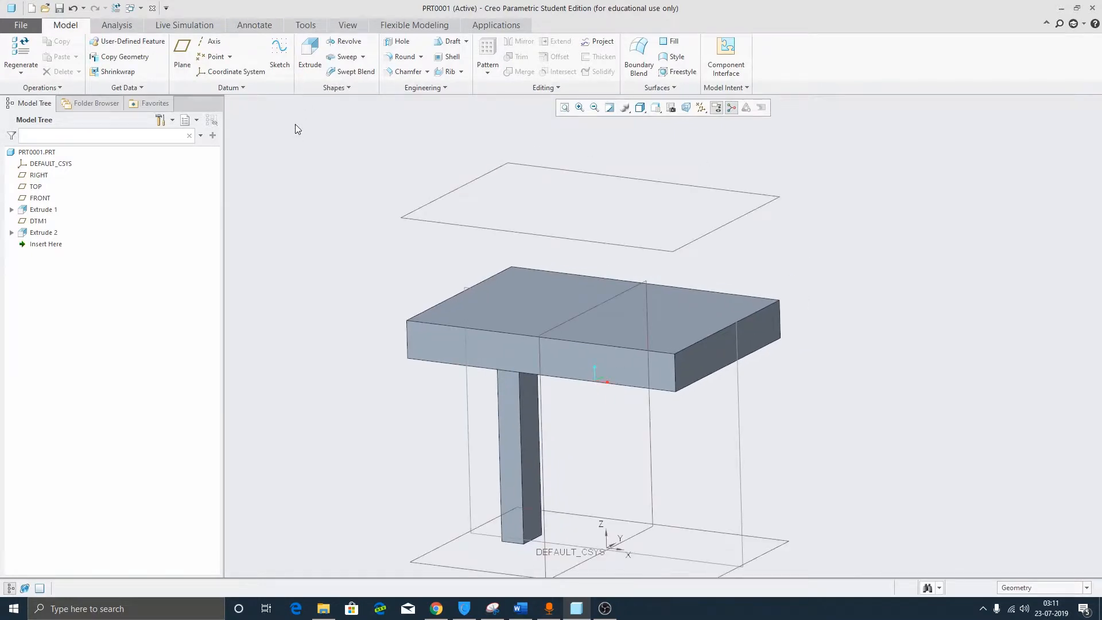
pyautogui.click(310, 53)
pyautogui.click(427, 185)
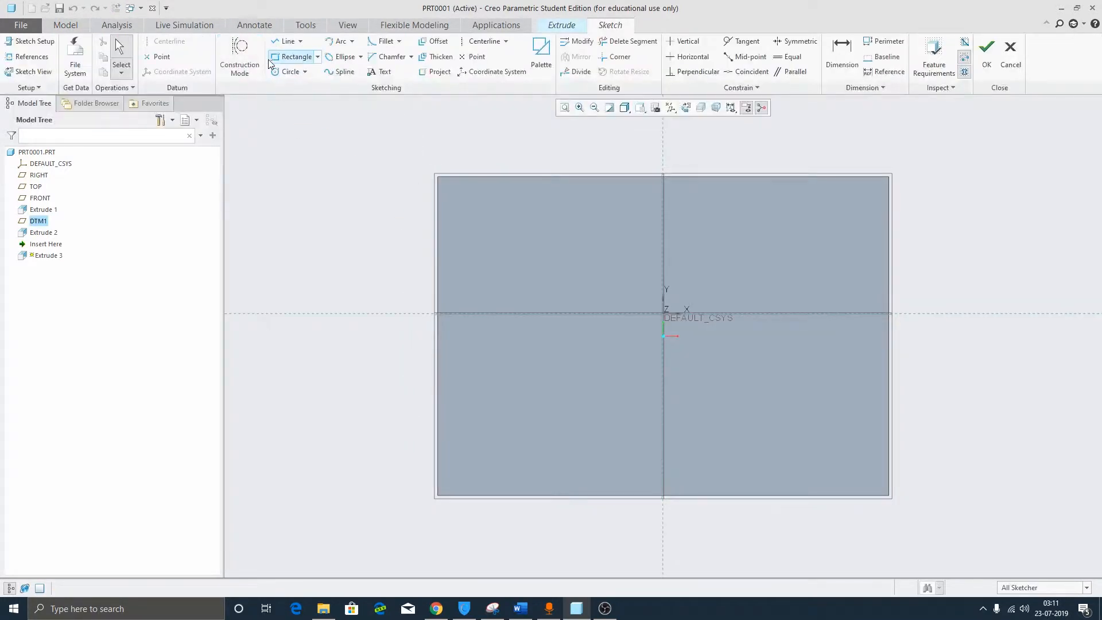
pyautogui.click(290, 57)
pyautogui.click(446, 188)
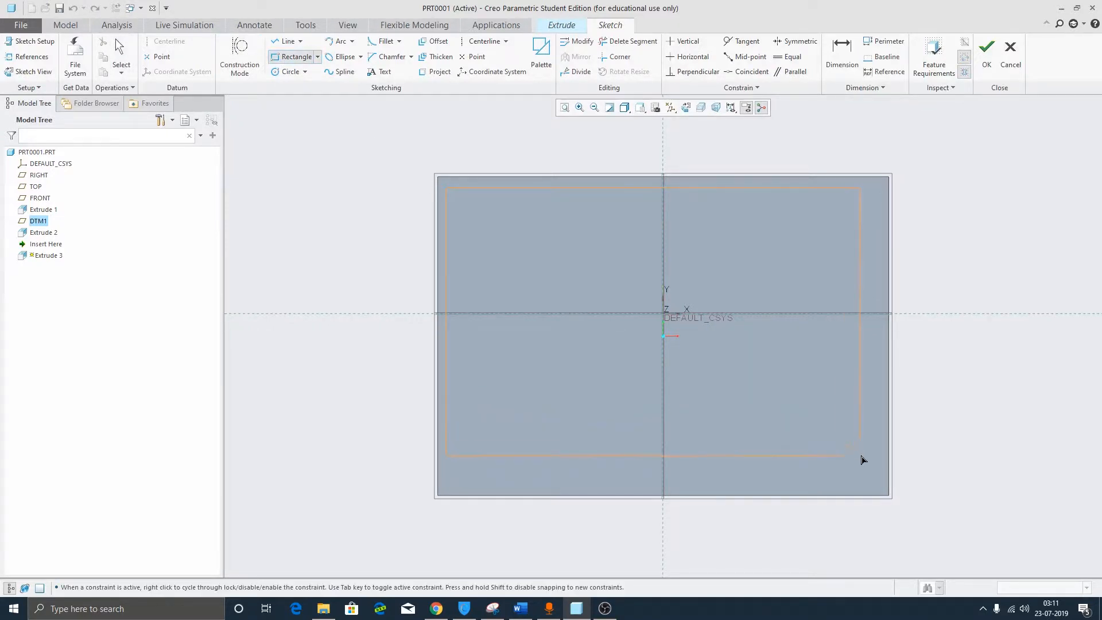
pyautogui.click(861, 457)
pyautogui.click(986, 47)
pyautogui.middleClick(957, 182)
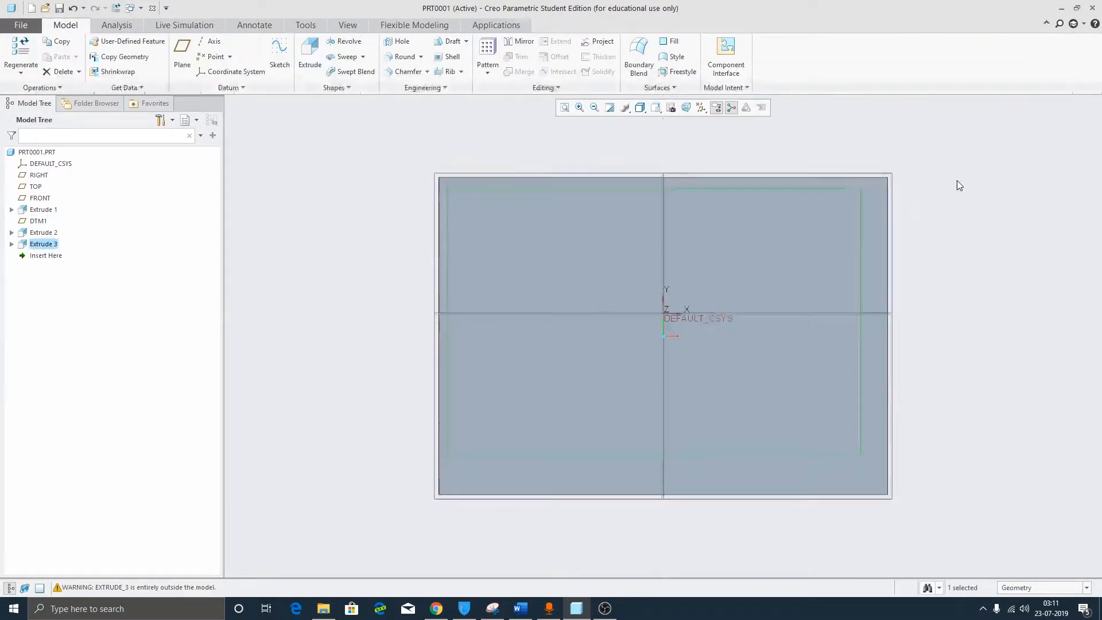
pyautogui.moveTo(841, 355); pyautogui.dragTo(795, 213, button='middle')
pyautogui.click(773, 338)
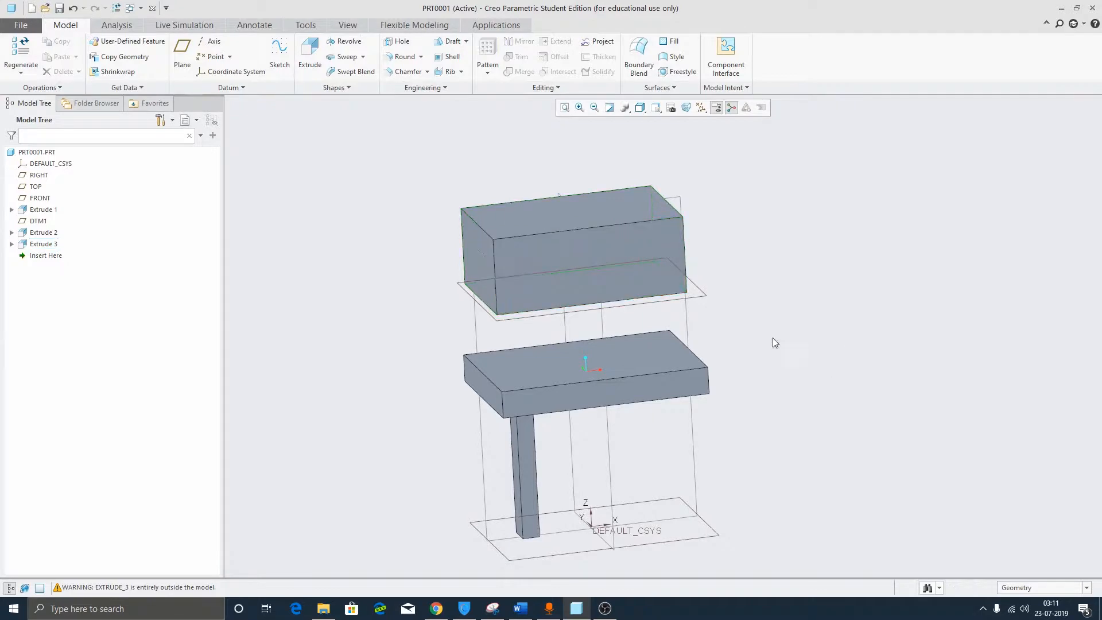
# Start an extrude on the lower datum plane with a small circle sketched for the shaft.
pyautogui.click(309, 54)
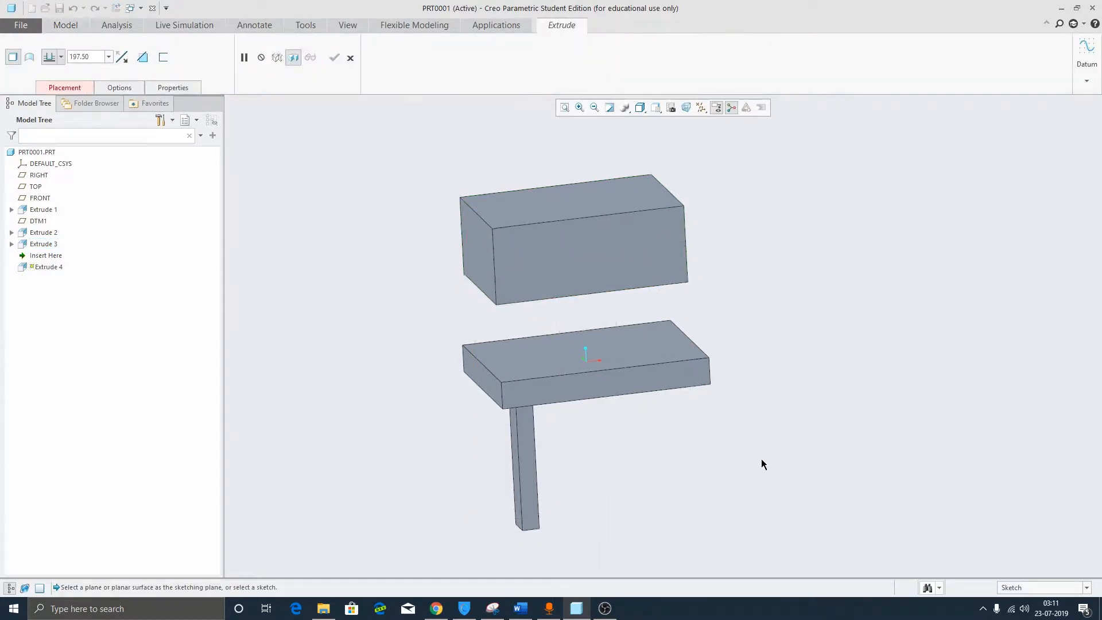
pyautogui.scroll(-2, 761, 460)
pyautogui.click(717, 431)
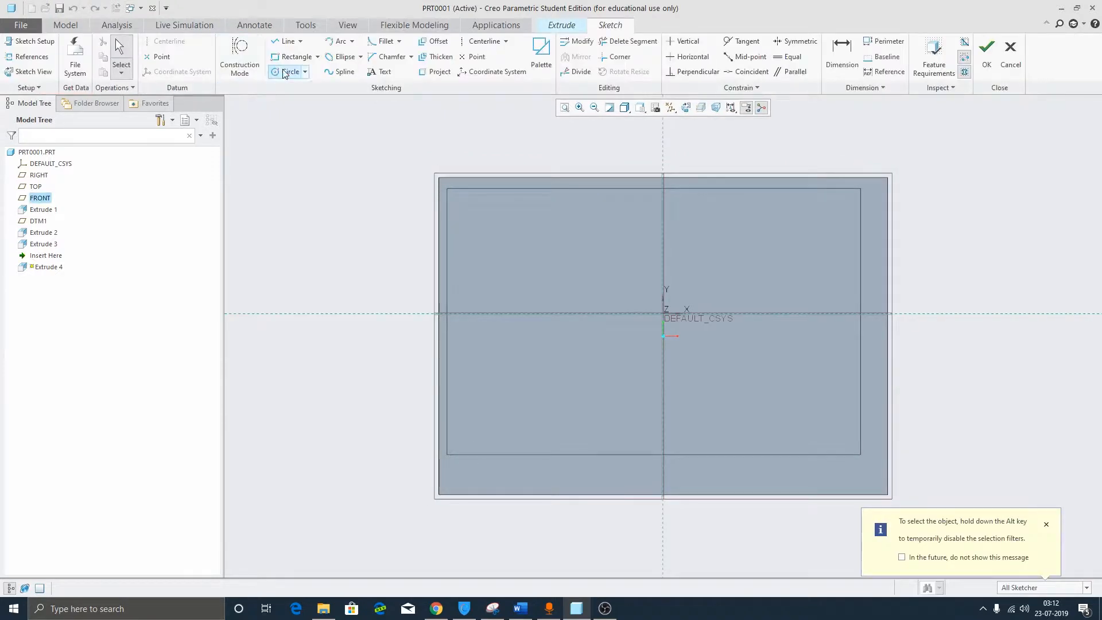
pyautogui.click(283, 72)
pyautogui.moveTo(495, 315)
pyautogui.mouseDown(button='middle')
pyautogui.moveTo(578, 384)
pyautogui.moveTo(661, 494)
pyautogui.moveTo(704, 424)
pyautogui.mouseUp(button='middle')
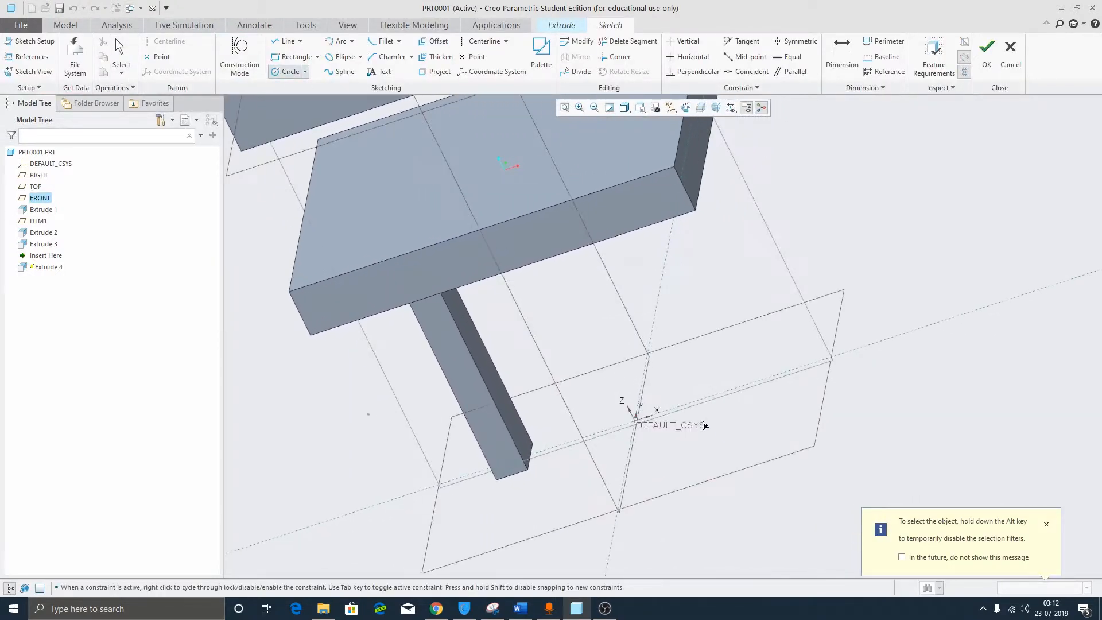
pyautogui.click(677, 404)
pyautogui.click(701, 418)
pyautogui.middleClick(764, 340)
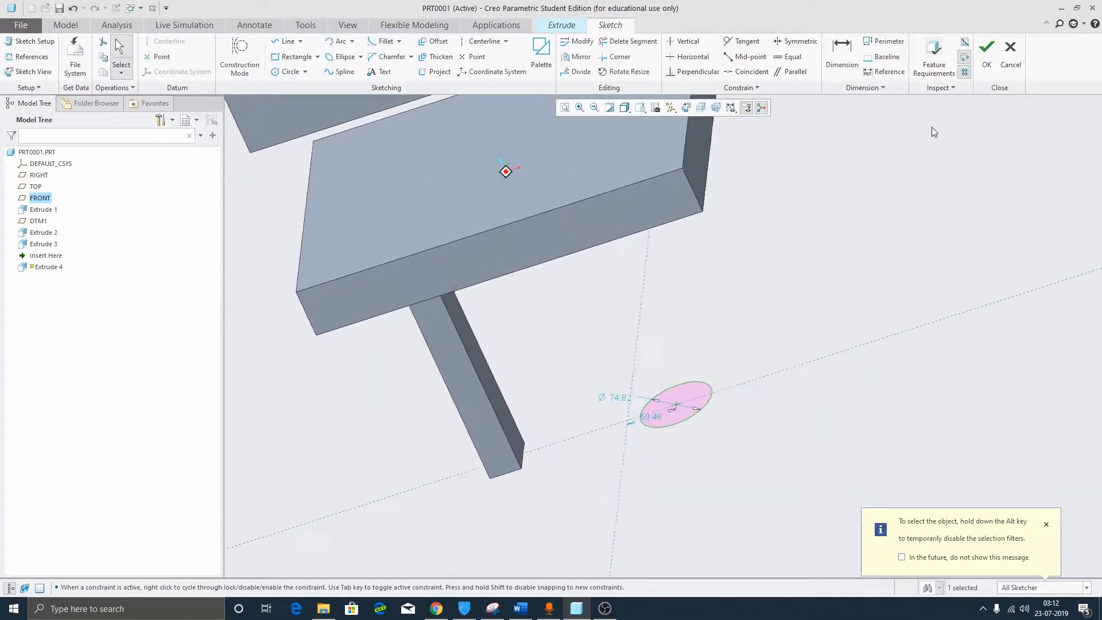
pyautogui.click(988, 55)
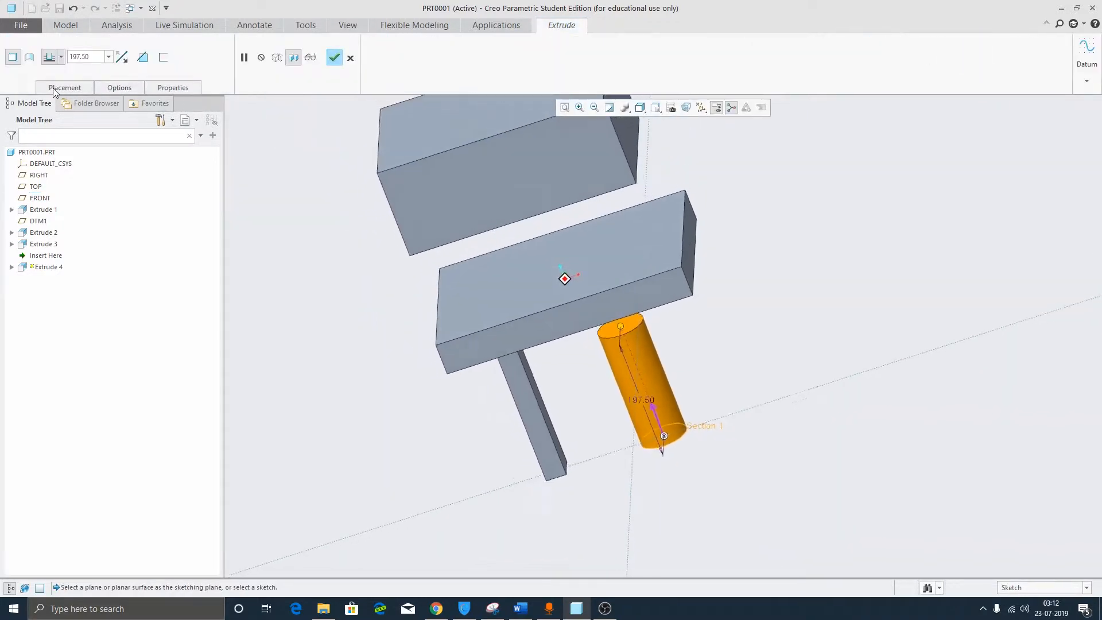
# Set the shaft depth to intersect with all surfaces and complete Extrude 4.
pyautogui.click(60, 57)
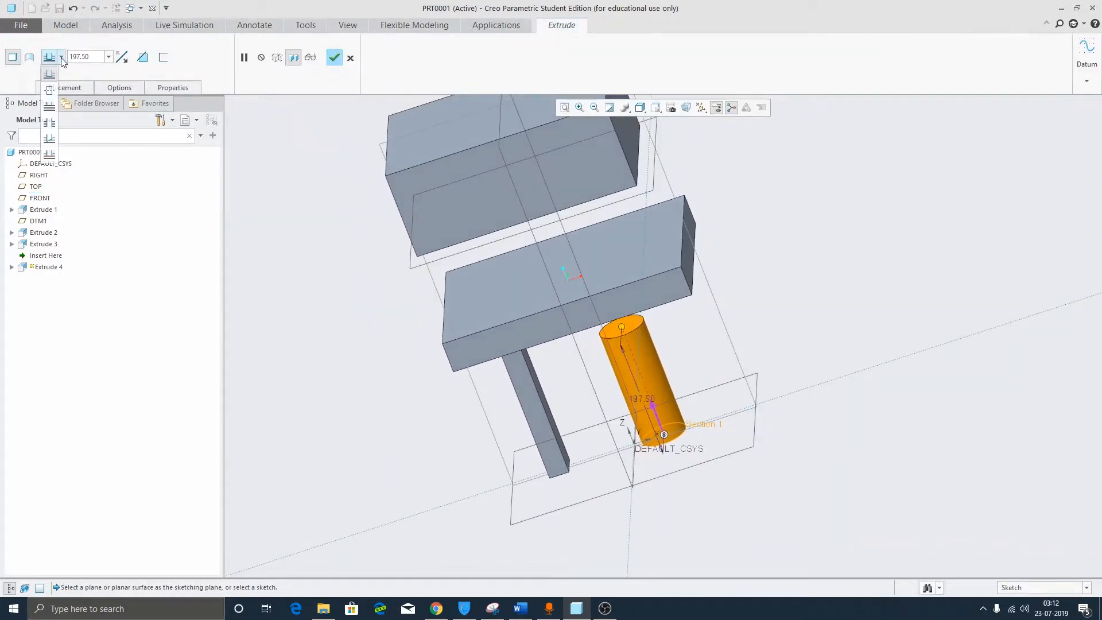
pyautogui.click(56, 125)
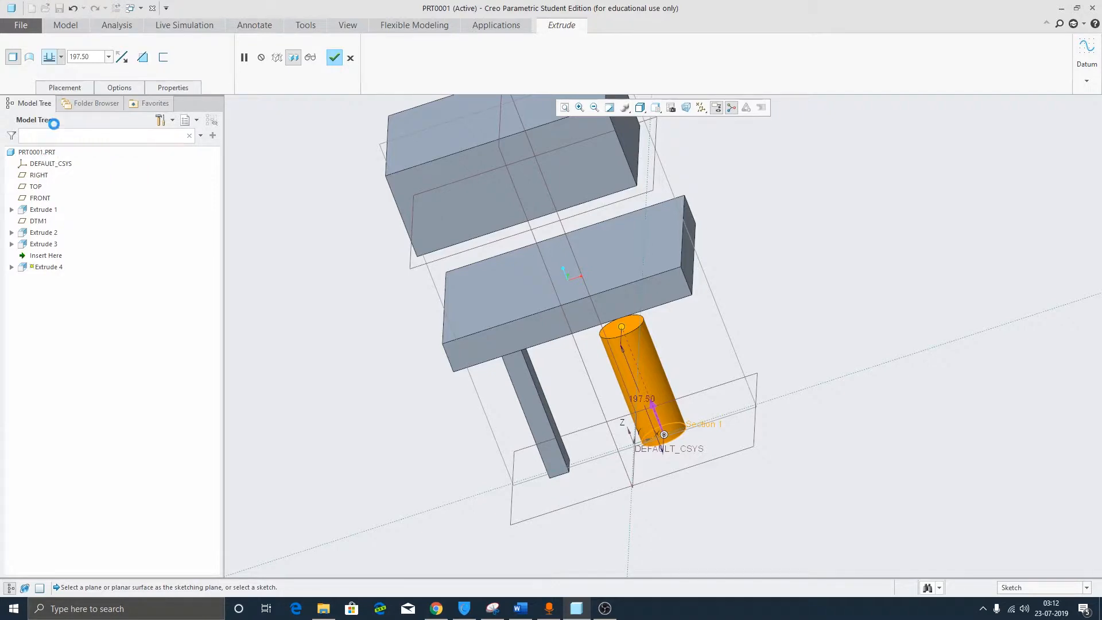
pyautogui.moveTo(55, 125); pyautogui.dragTo(518, 291, button='middle')
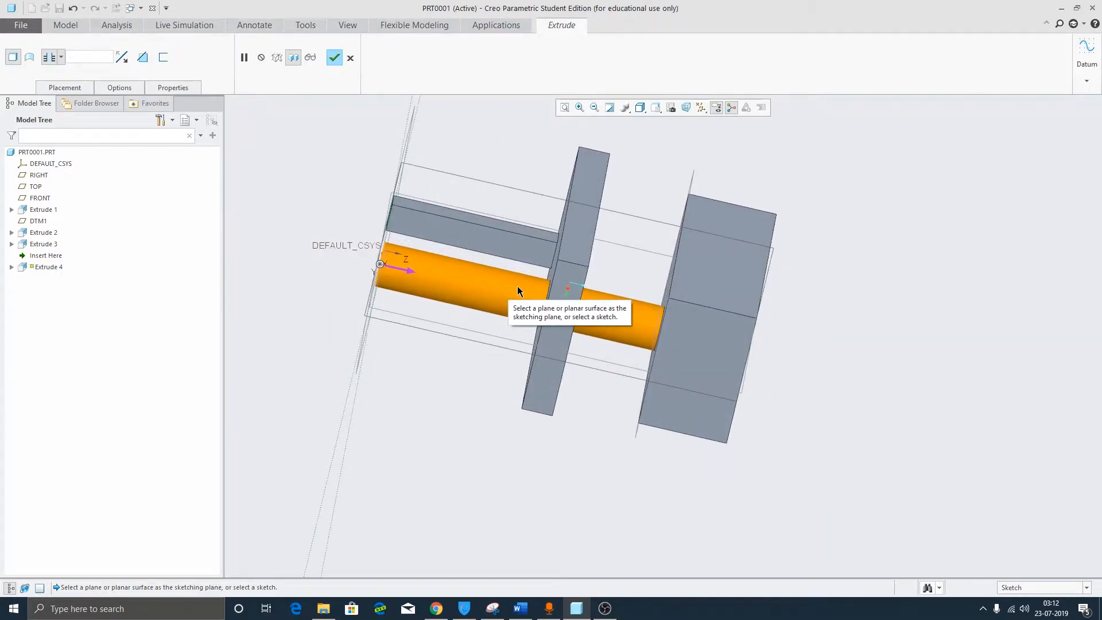
pyautogui.moveTo(518, 291); pyautogui.dragTo(137, 132, button='middle')
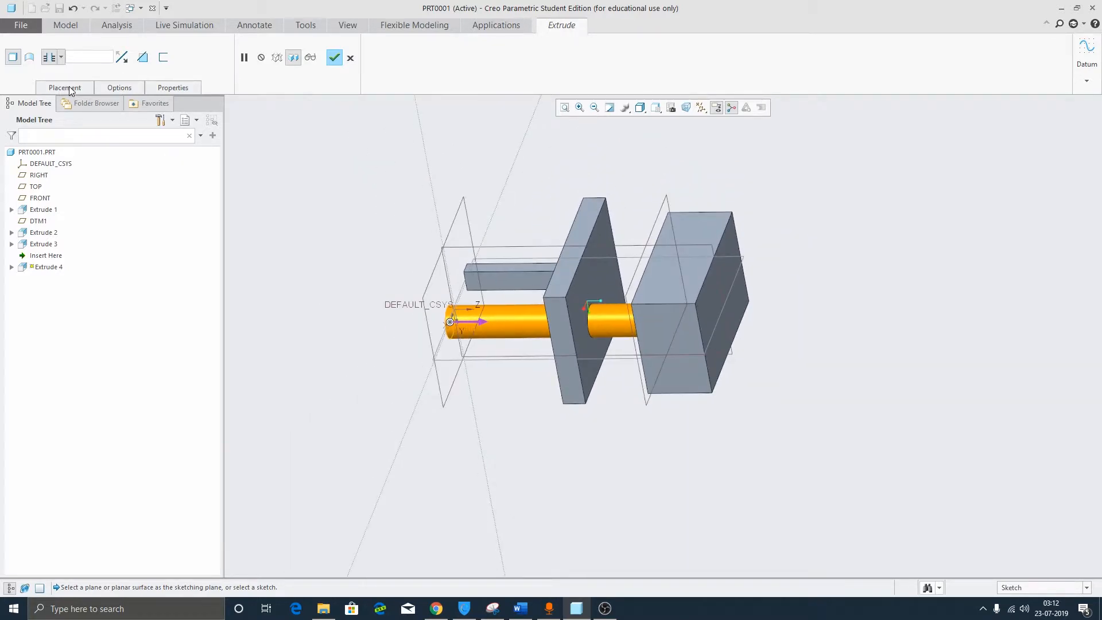
pyautogui.click(70, 90)
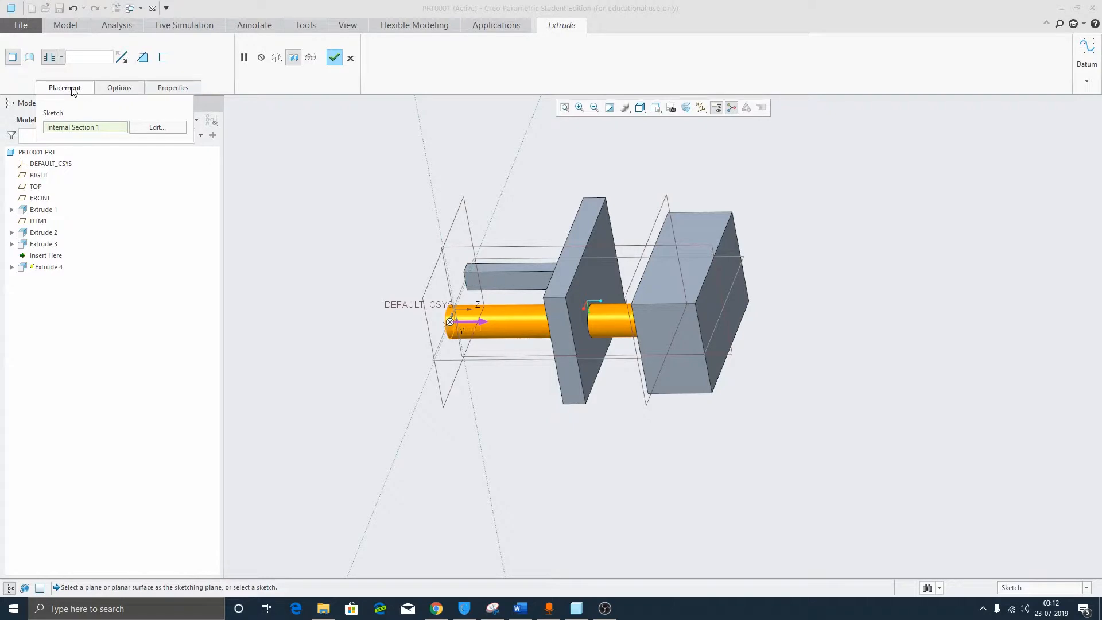
pyautogui.click(334, 57)
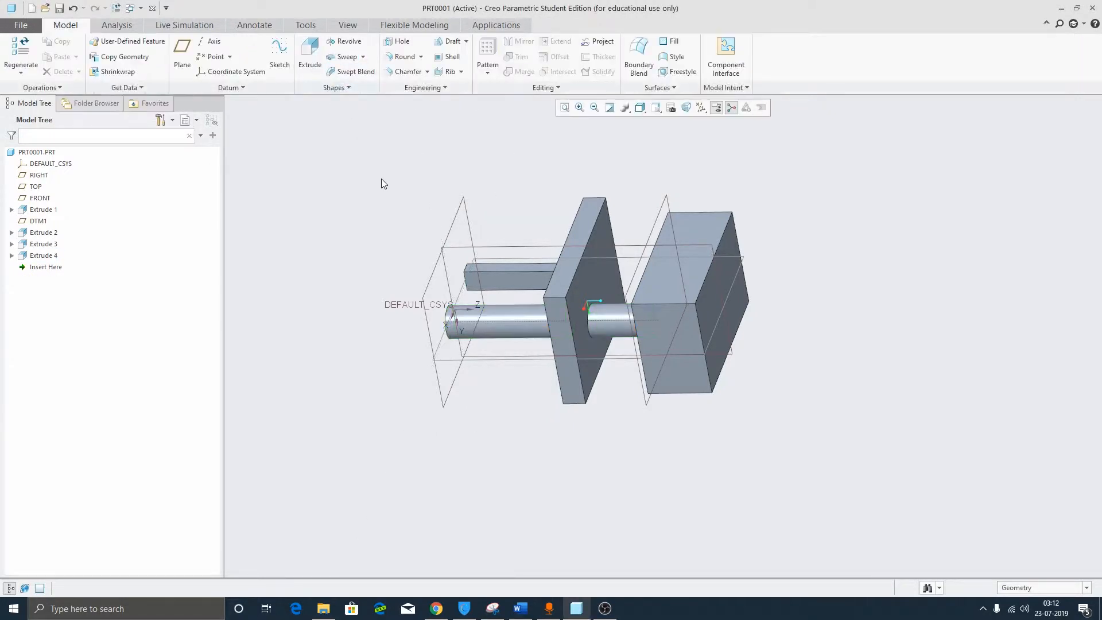
# Start Extrude 5 with a second small circle on FRONT, previewing at depth 197.50.
pyautogui.moveTo(383, 182); pyautogui.dragTo(433, 261, button='middle')
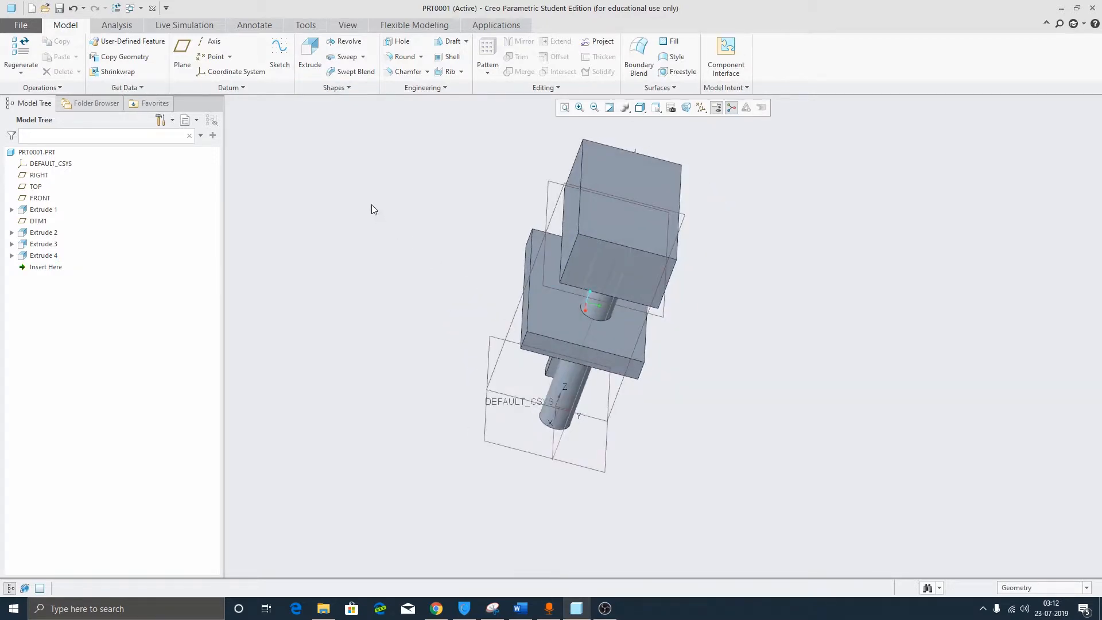
pyautogui.click(310, 55)
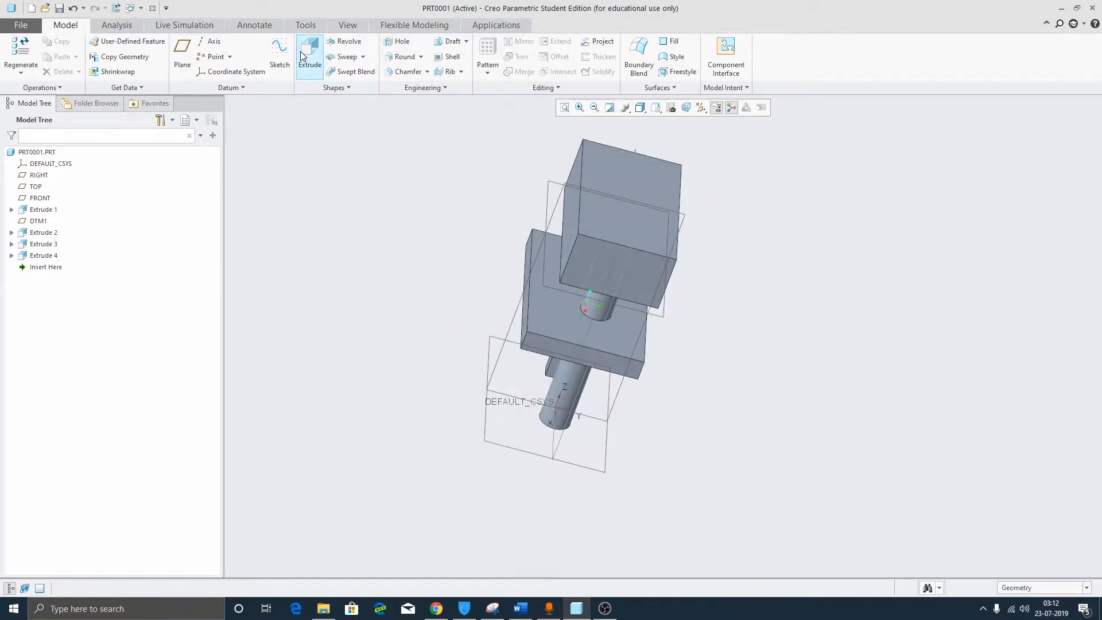
pyautogui.click(486, 438)
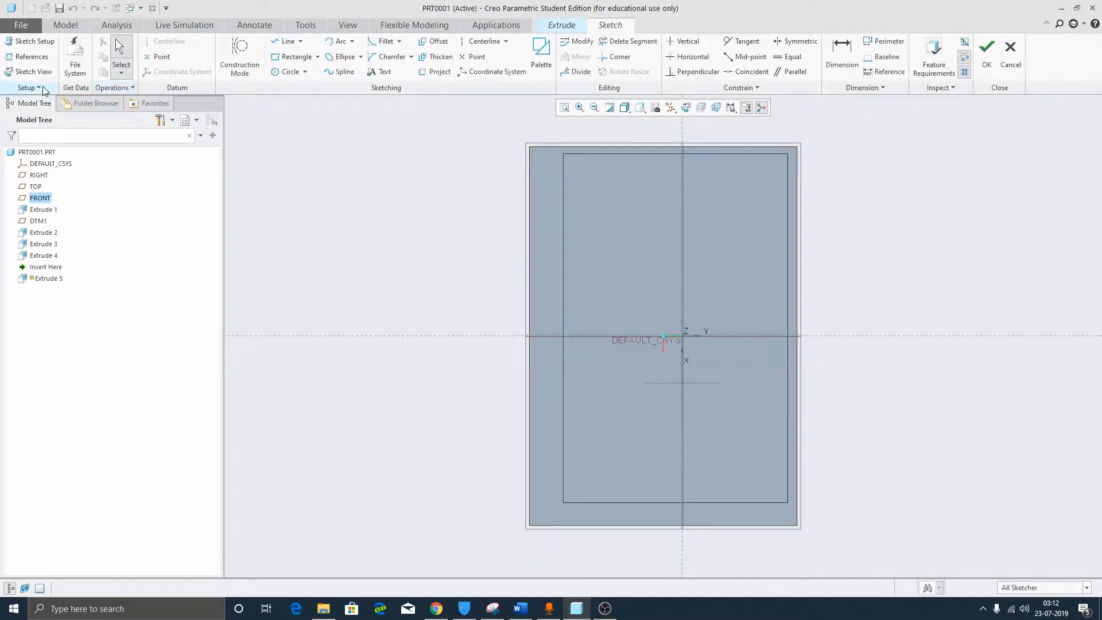
pyautogui.click(287, 72)
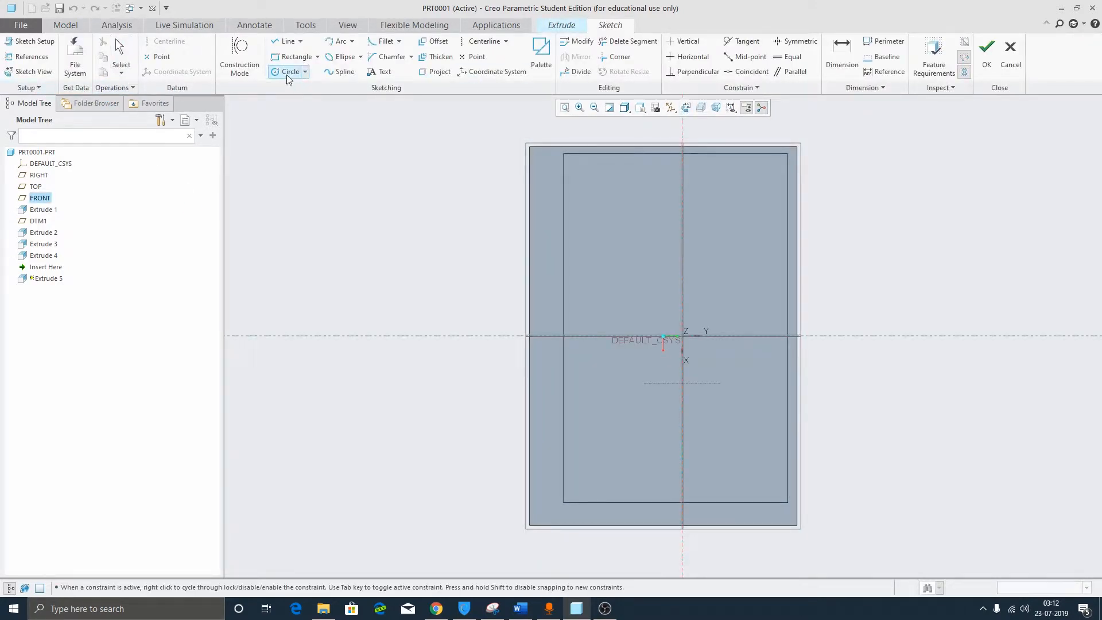
pyautogui.moveTo(507, 384)
pyautogui.mouseDown(button='middle')
pyautogui.moveTo(563, 318)
pyautogui.moveTo(596, 411)
pyautogui.mouseUp(button='middle')
pyautogui.scroll(3, 596, 411)
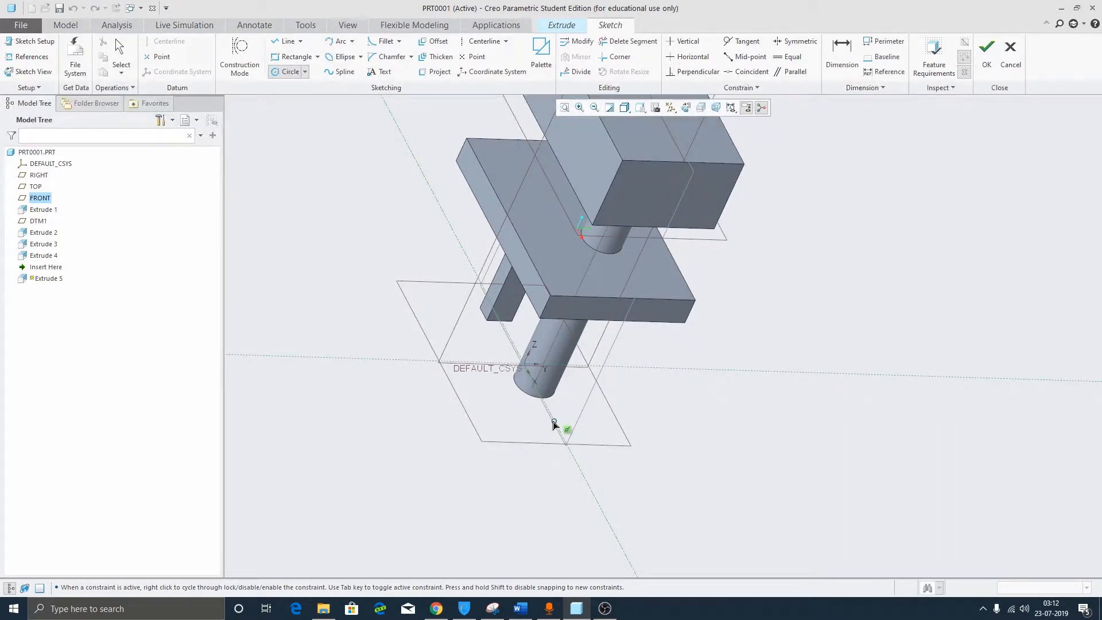
pyautogui.click(552, 419)
pyautogui.click(566, 427)
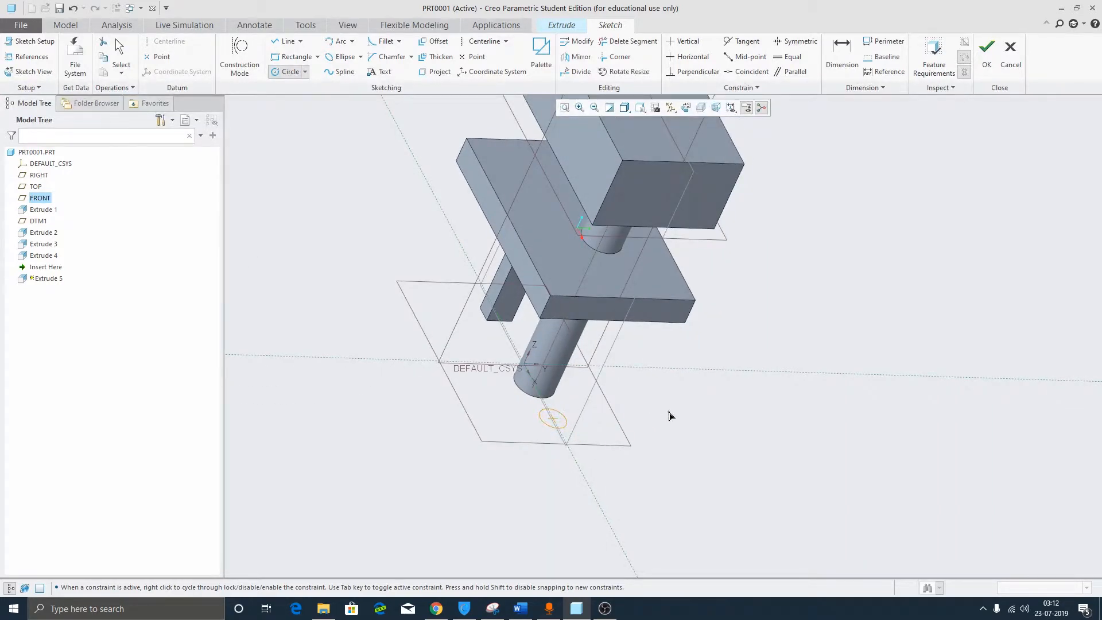
pyautogui.click(987, 52)
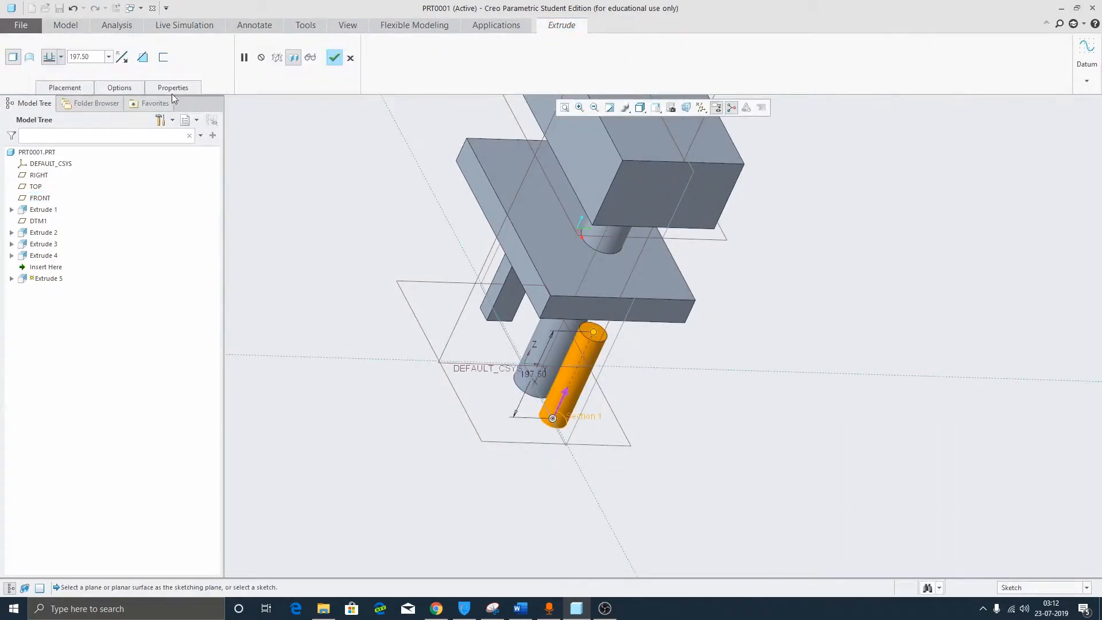
# Change Extrude 5's depth option to extrude up to a selected surface.
pyautogui.click(50, 89)
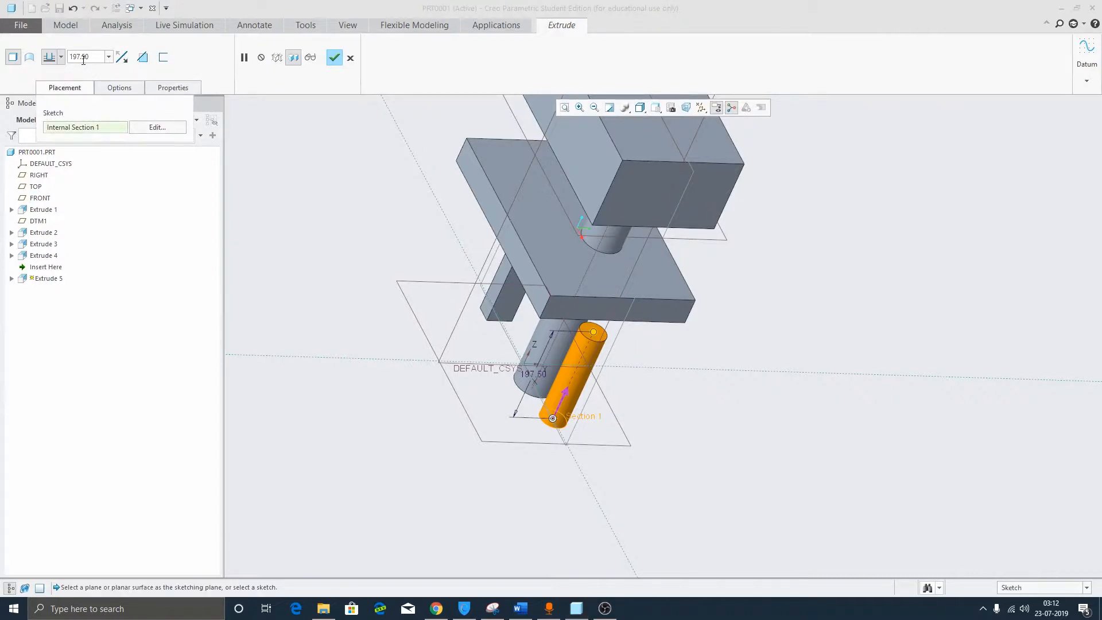
pyautogui.click(61, 57)
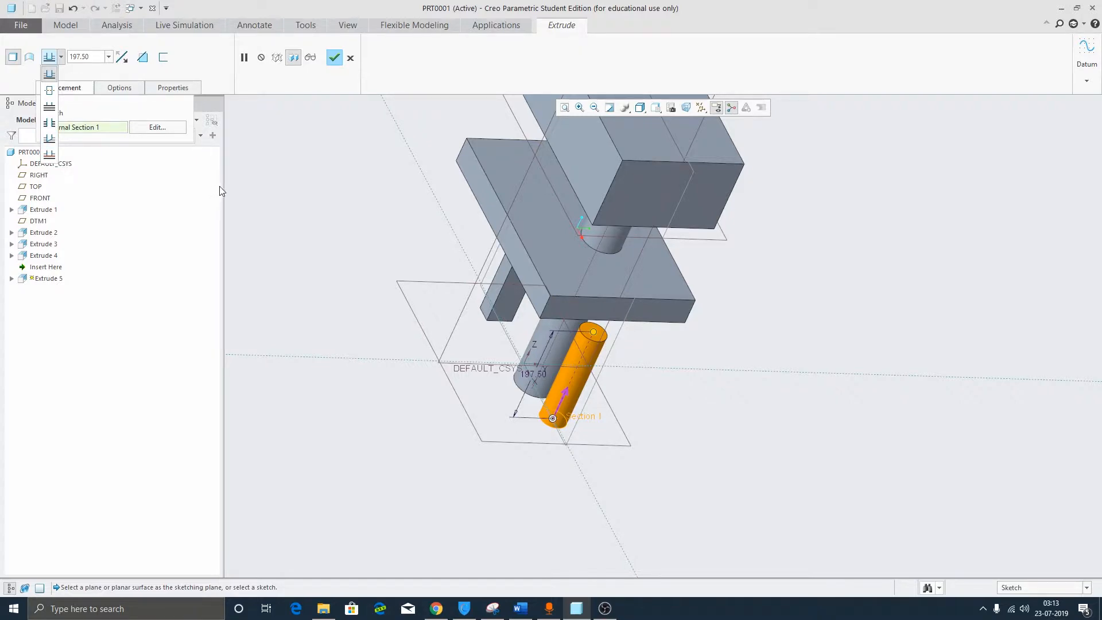
pyautogui.click(52, 137)
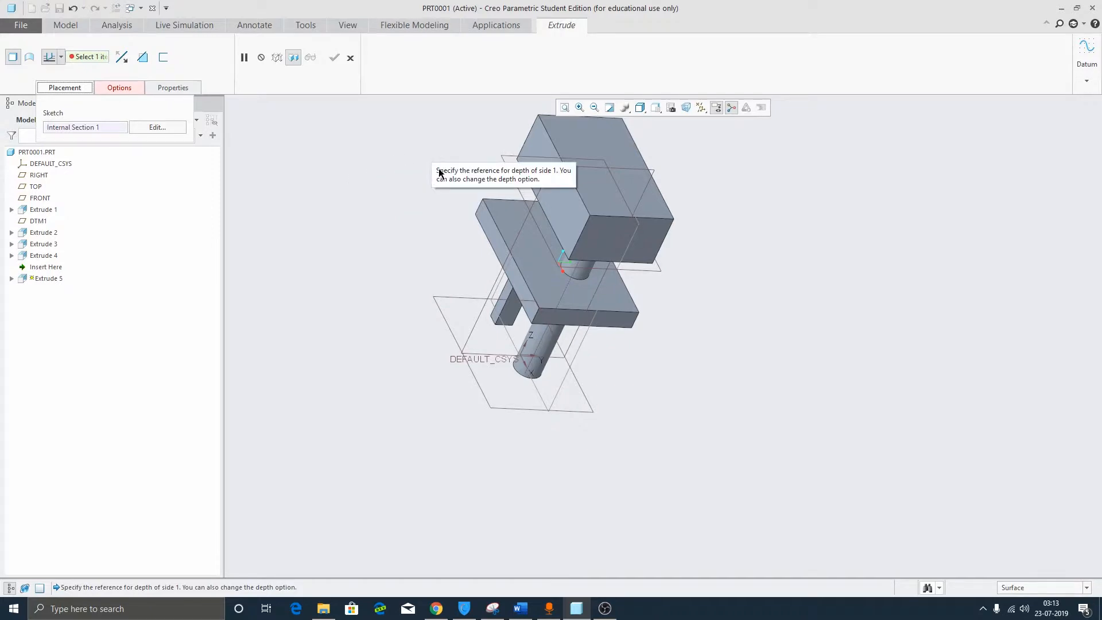
# Try the plate faces as the cylinder's depth limit and inspect the preview.
pyautogui.click(494, 214)
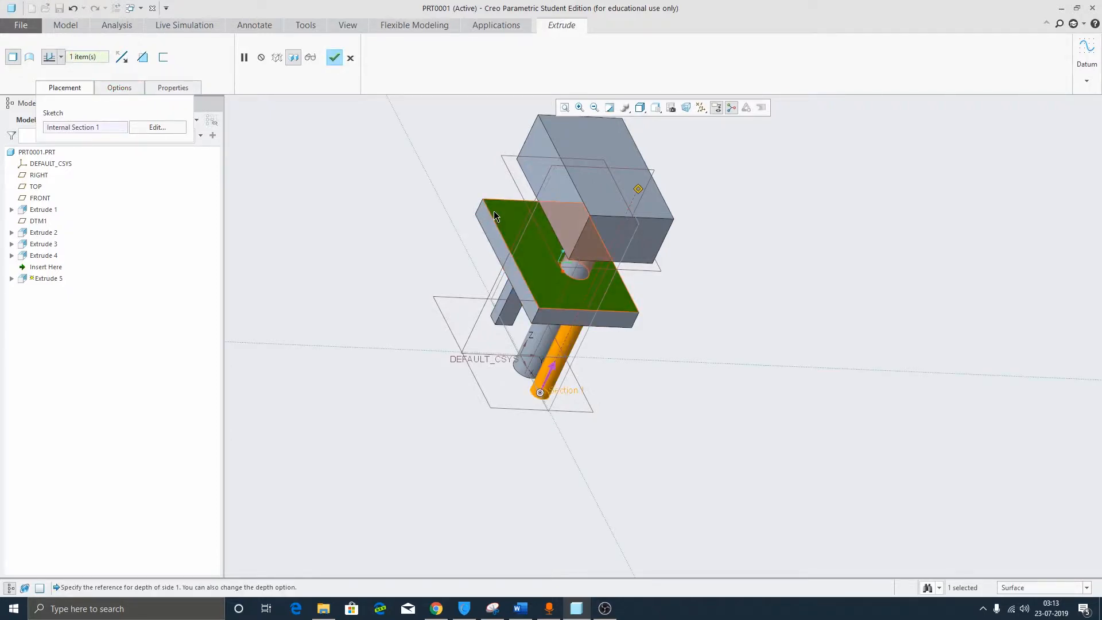
pyautogui.moveTo(493, 211)
pyautogui.mouseDown(button='middle')
pyautogui.moveTo(600, 352)
pyautogui.moveTo(601, 321)
pyautogui.moveTo(566, 320)
pyautogui.moveTo(588, 308)
pyautogui.moveTo(563, 304)
pyautogui.moveTo(573, 292)
pyautogui.moveTo(491, 298)
pyautogui.moveTo(510, 277)
pyautogui.mouseUp(button='middle')
pyautogui.click(515, 281)
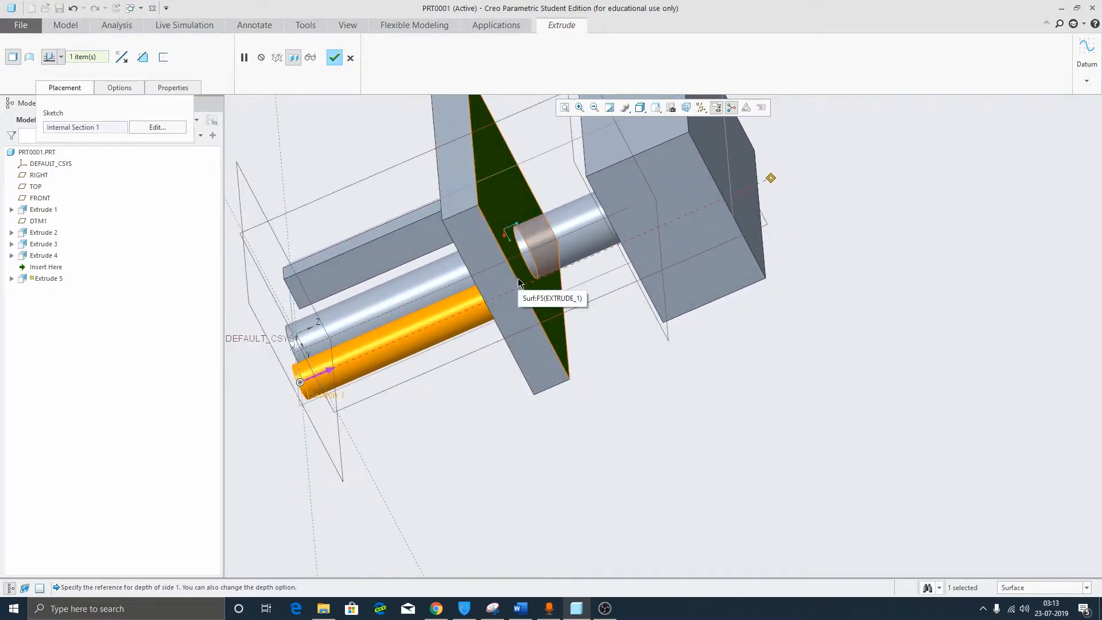
pyautogui.moveTo(412, 314); pyautogui.dragTo(533, 298, button='middle')
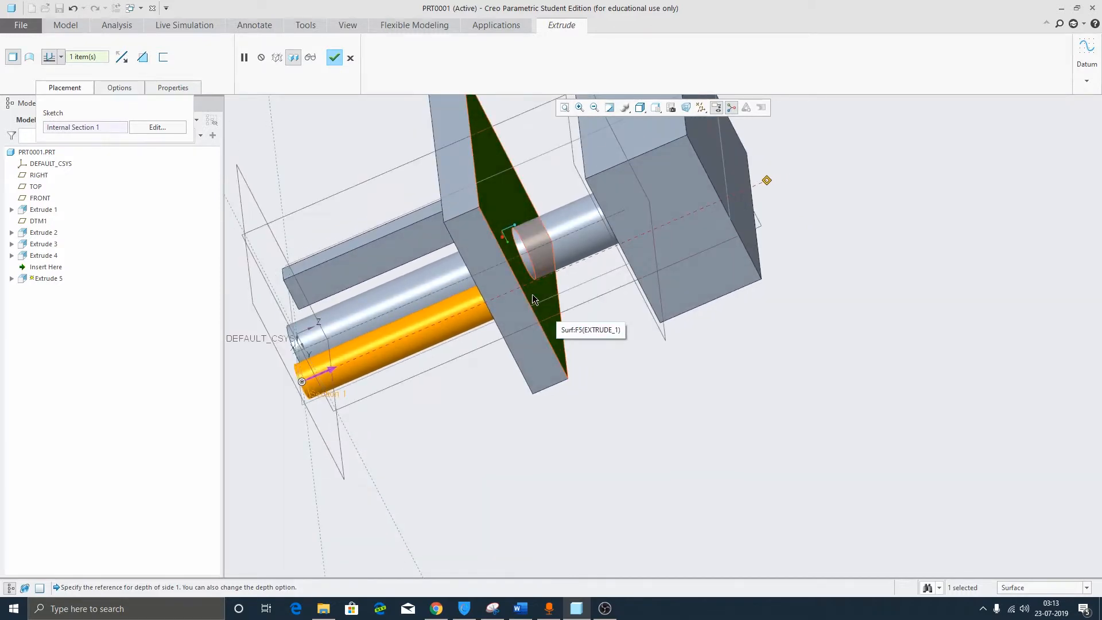
pyautogui.moveTo(77, 123); pyautogui.dragTo(383, 172, button='middle')
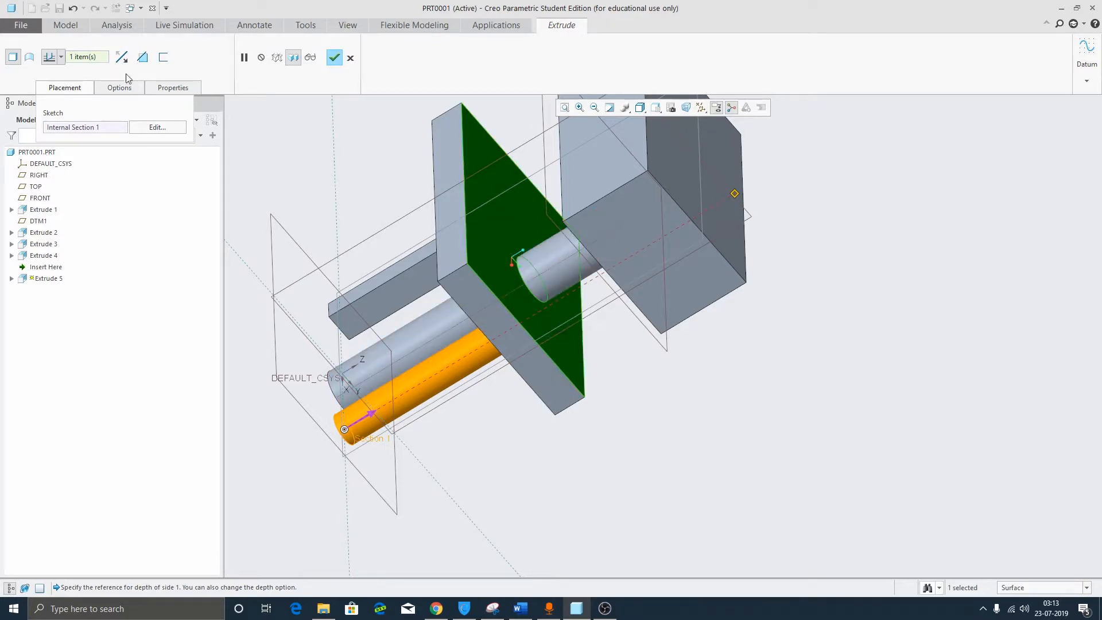
# Remove the plate face reference and pick the large block's far face instead.
pyautogui.rightClick(92, 57)
pyautogui.click(122, 65)
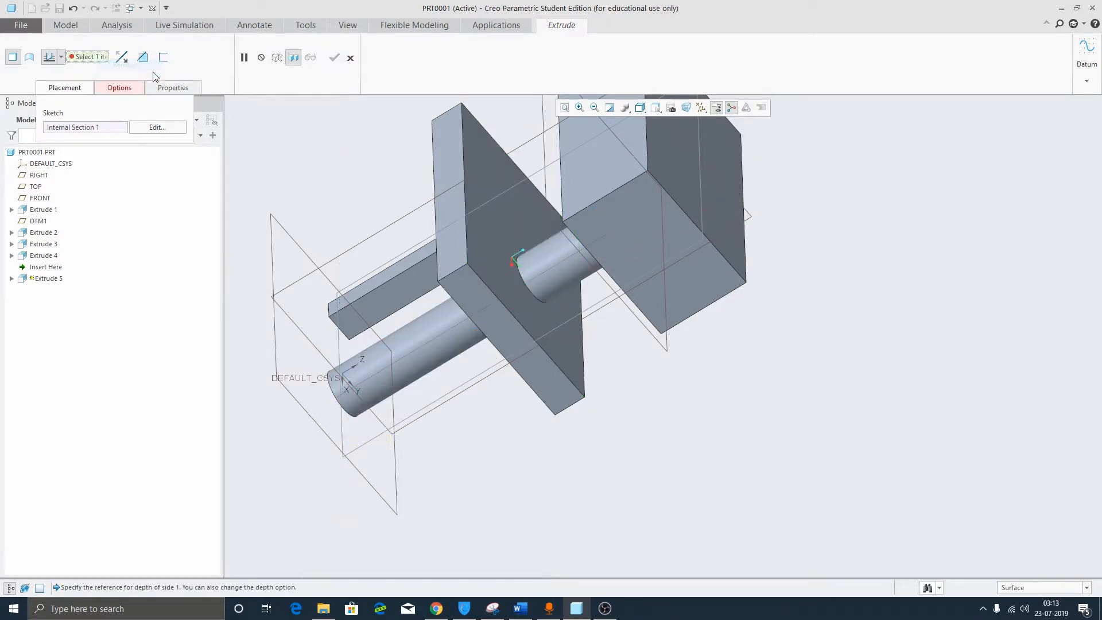
pyautogui.click(669, 167)
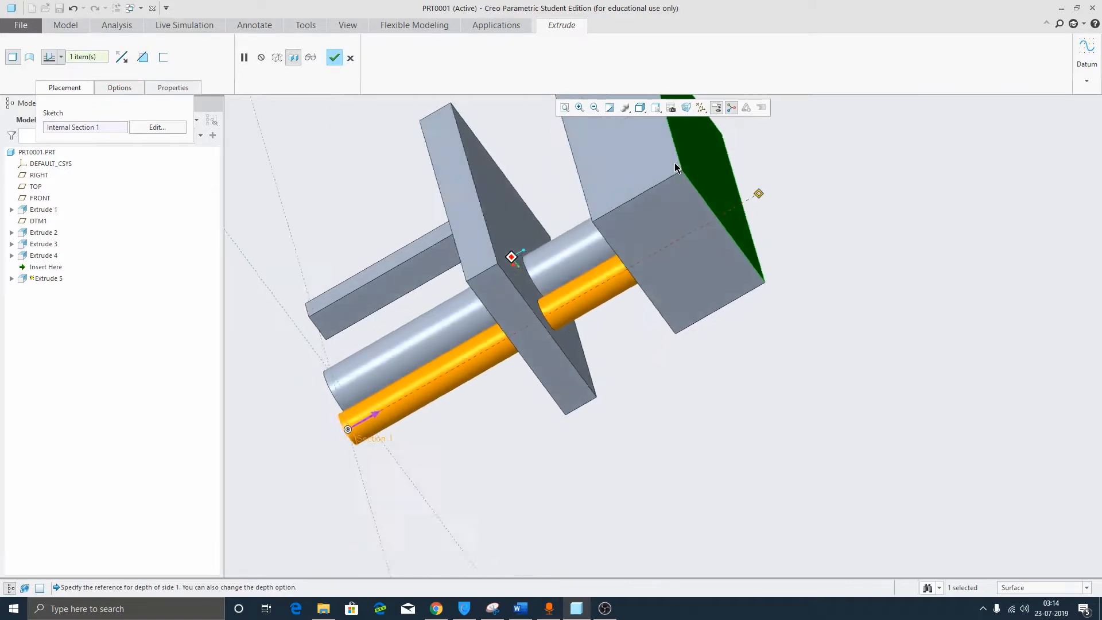
pyautogui.moveTo(675, 164); pyautogui.dragTo(468, 184, button='middle')
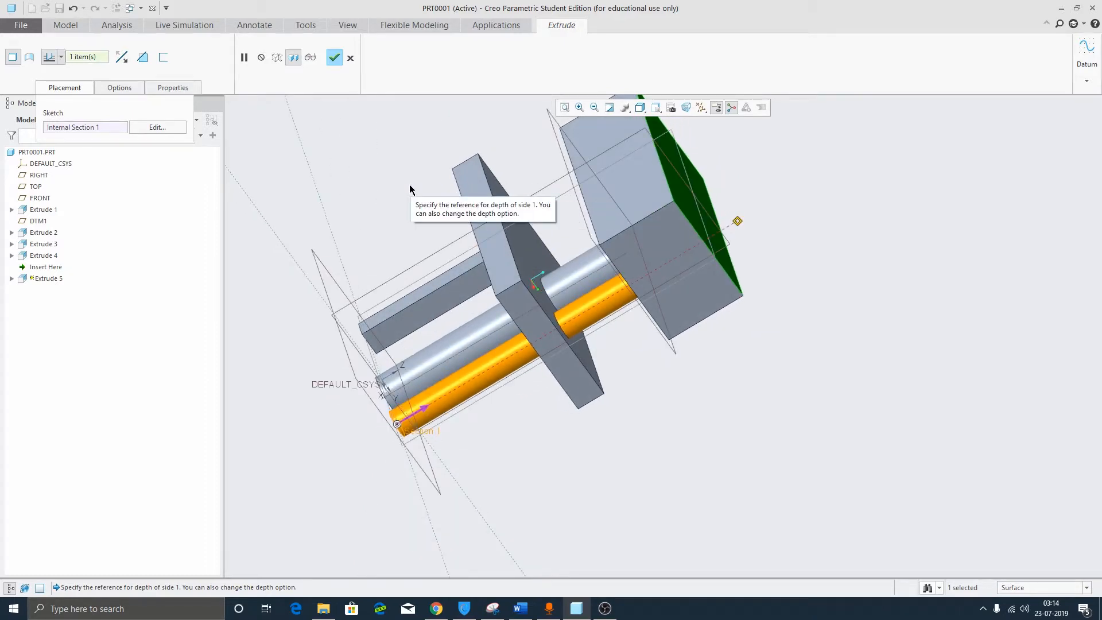
# Remove the block's far face from the '1 item(s)' depth reference collector.
pyautogui.click(60, 57)
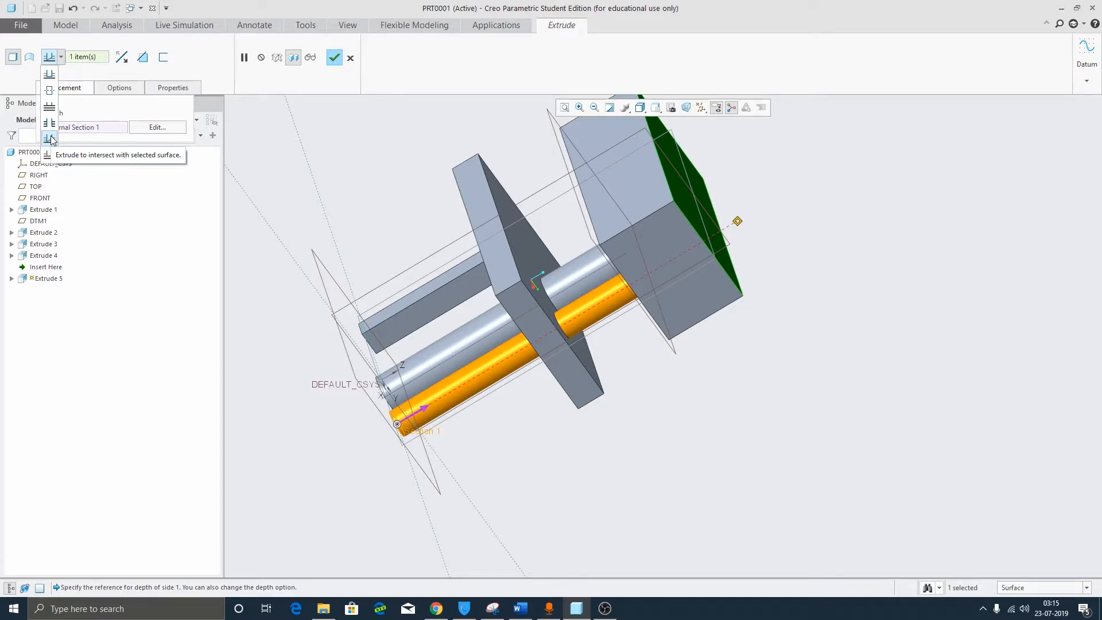
pyautogui.click(51, 139)
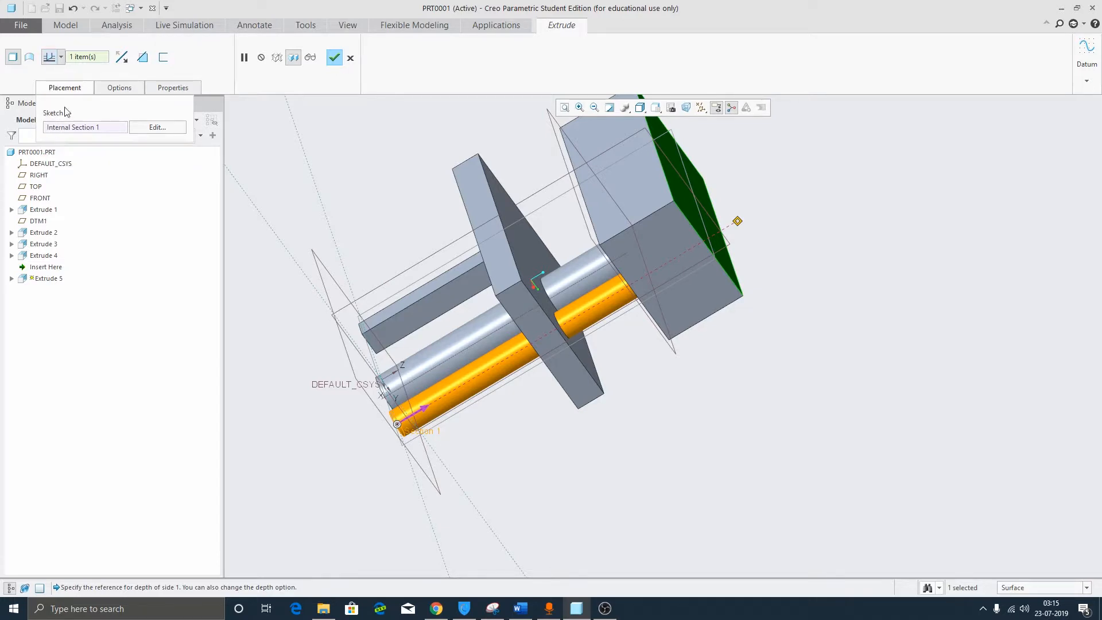
pyautogui.rightClick(97, 58)
pyautogui.click(125, 61)
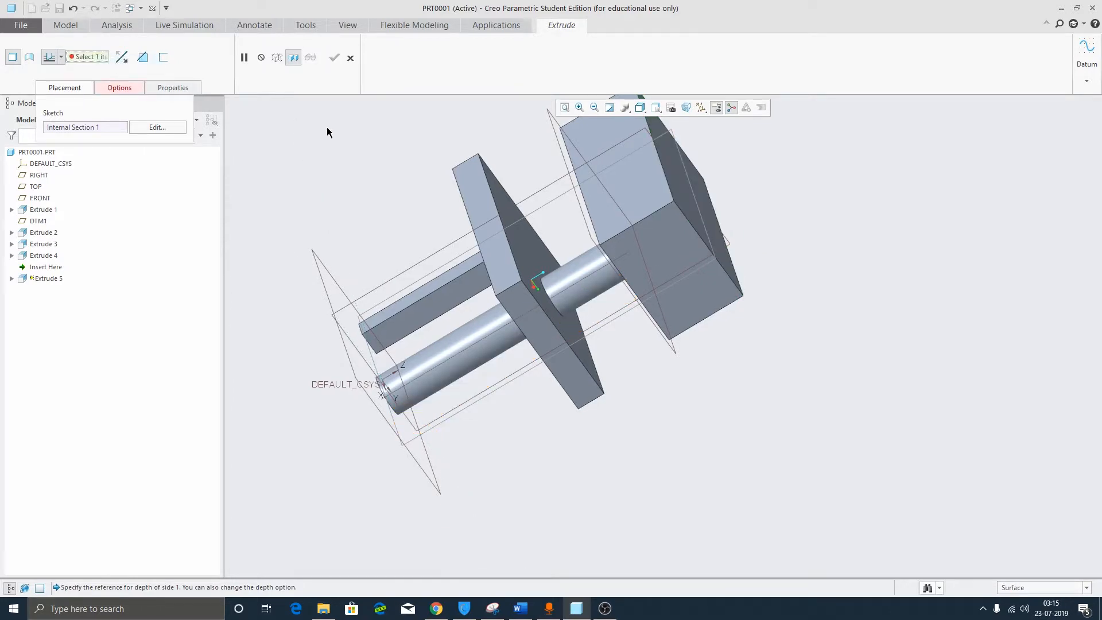
# Change the depth option to To Selected, the last entry in the list.
pyautogui.moveTo(327, 128); pyautogui.dragTo(553, 135, button='middle')
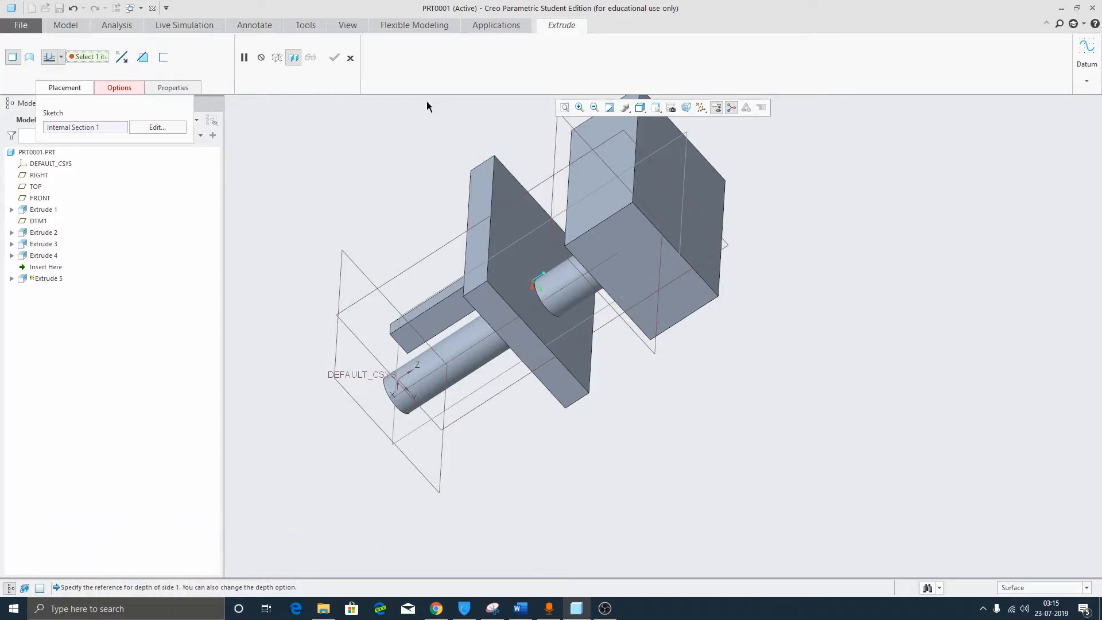
pyautogui.click(51, 57)
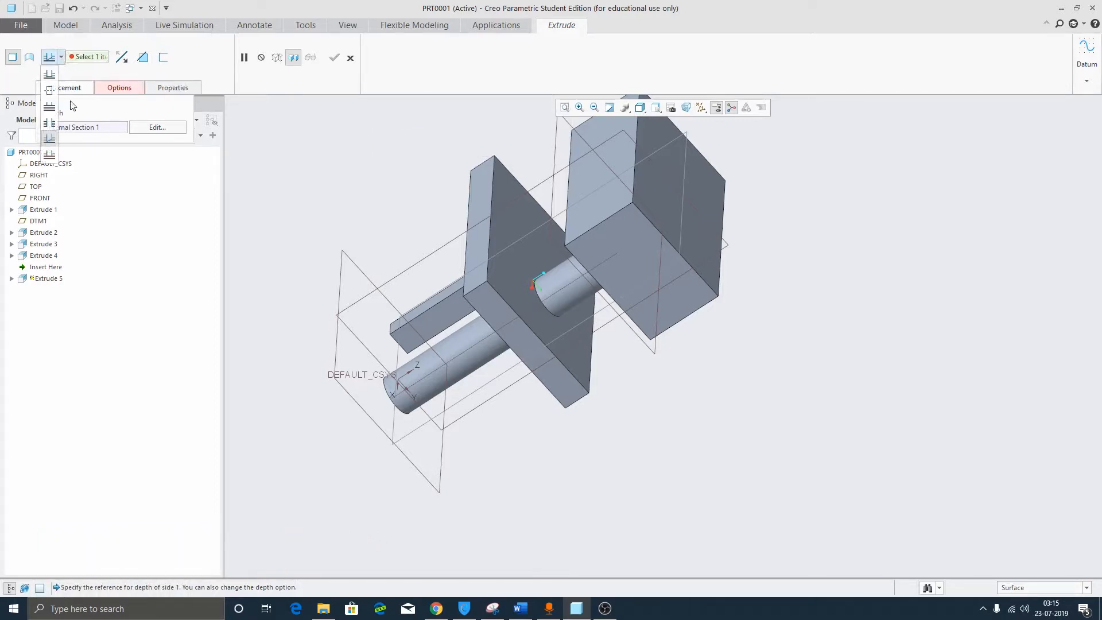
pyautogui.click(51, 154)
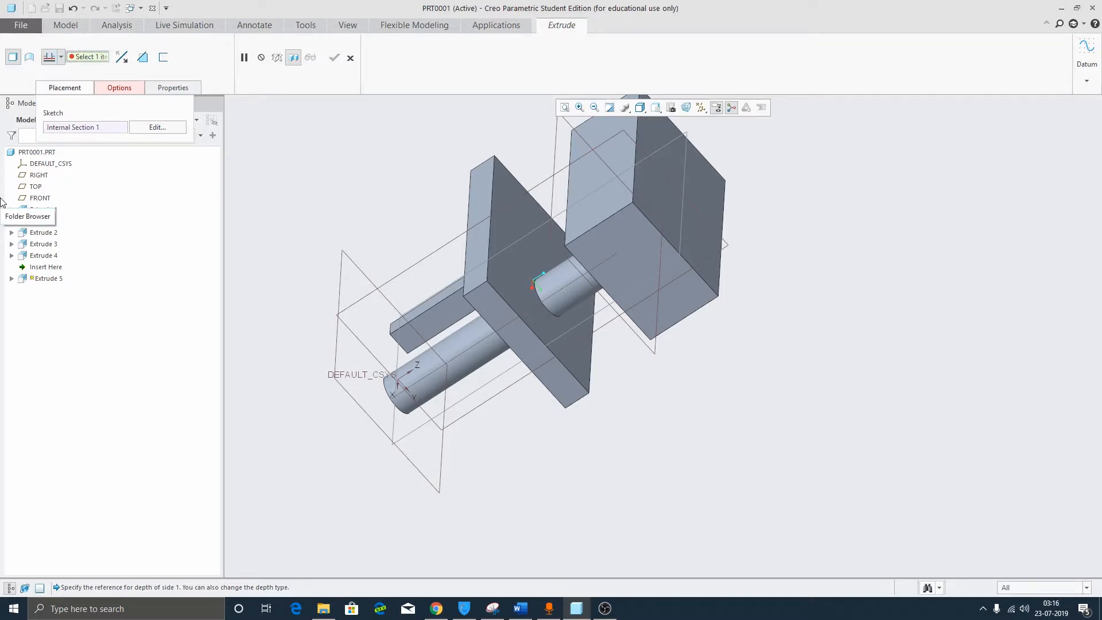
# Pick datum plane DTM1 as the cylinder's depth reference.
pyautogui.click(551, 246)
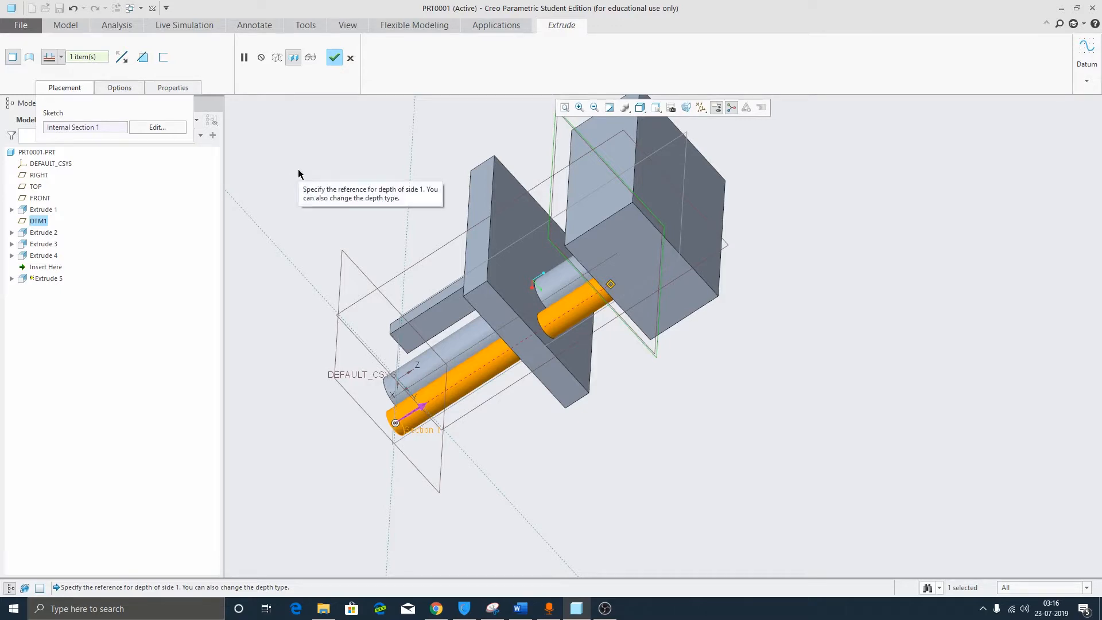
pyautogui.click(61, 57)
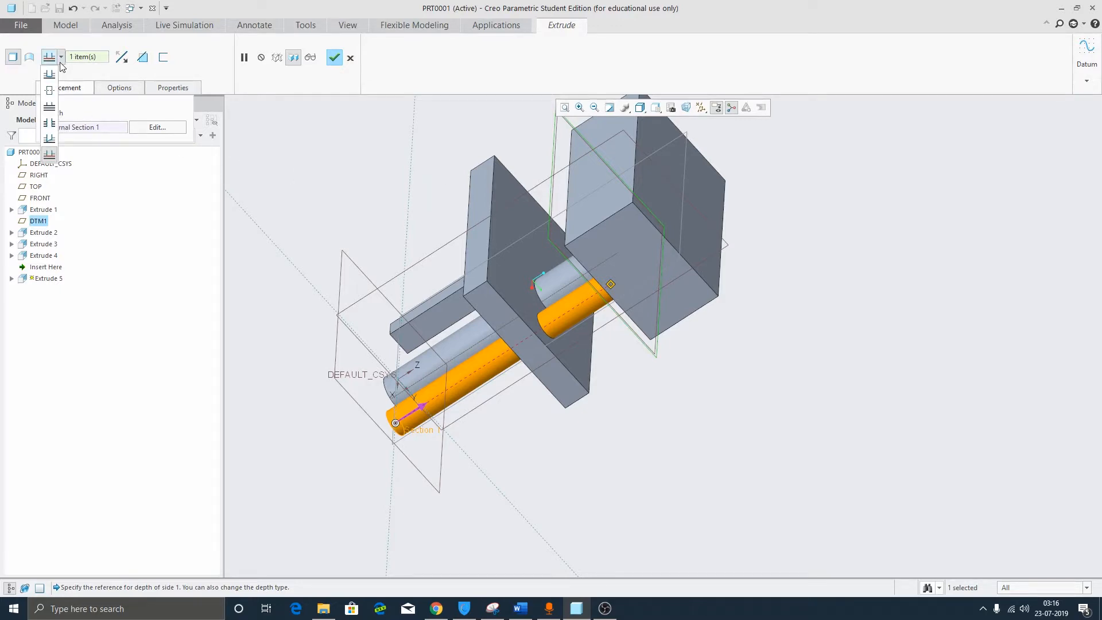